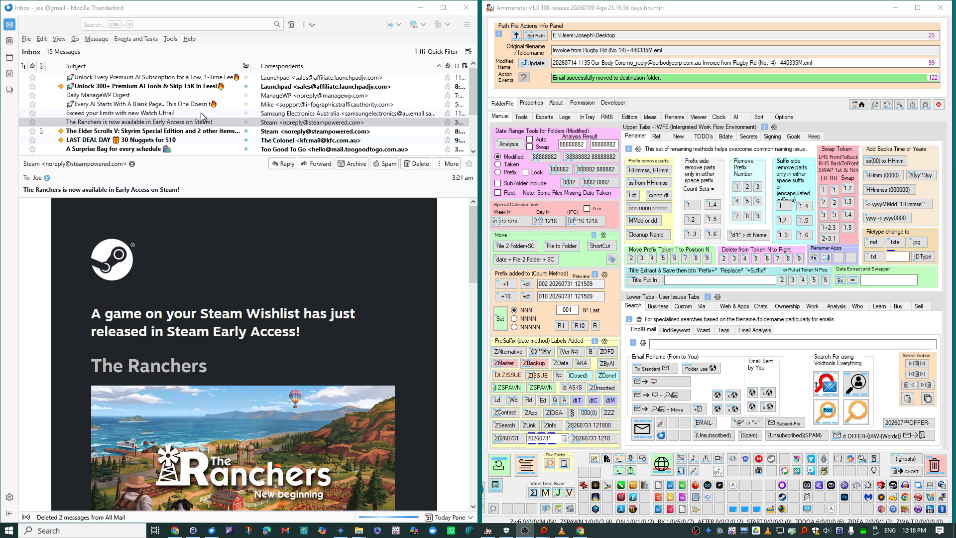
pyautogui.click(101, 96)
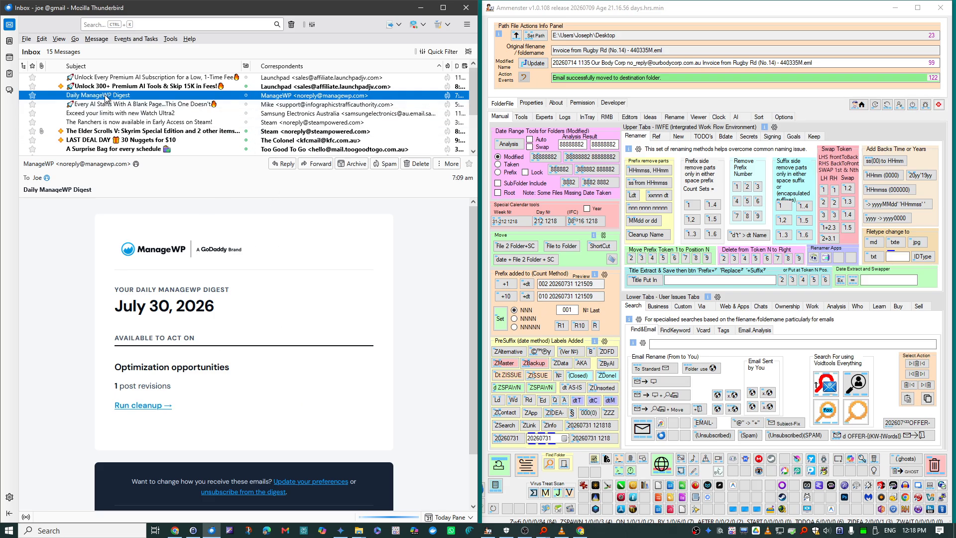
pyautogui.click(653, 413)
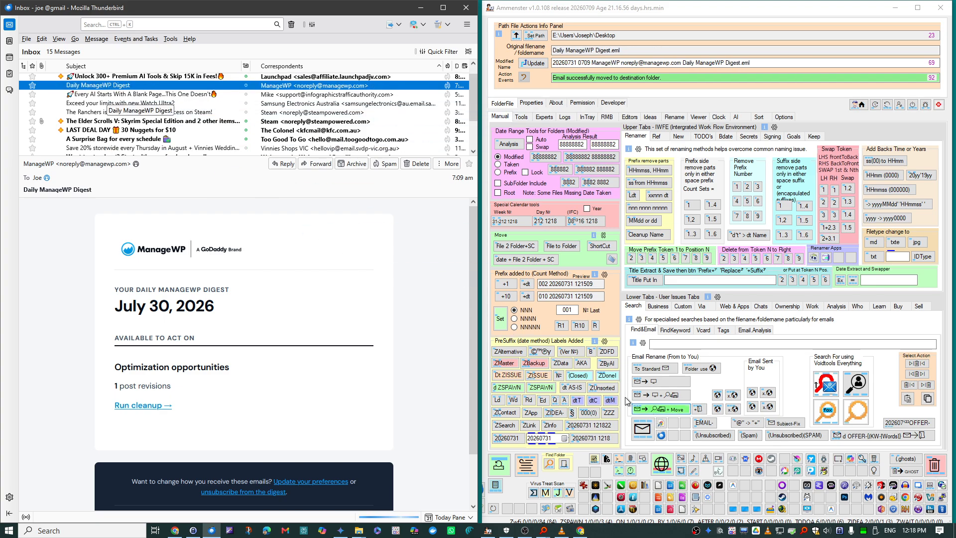
pyautogui.rightClick(107, 87)
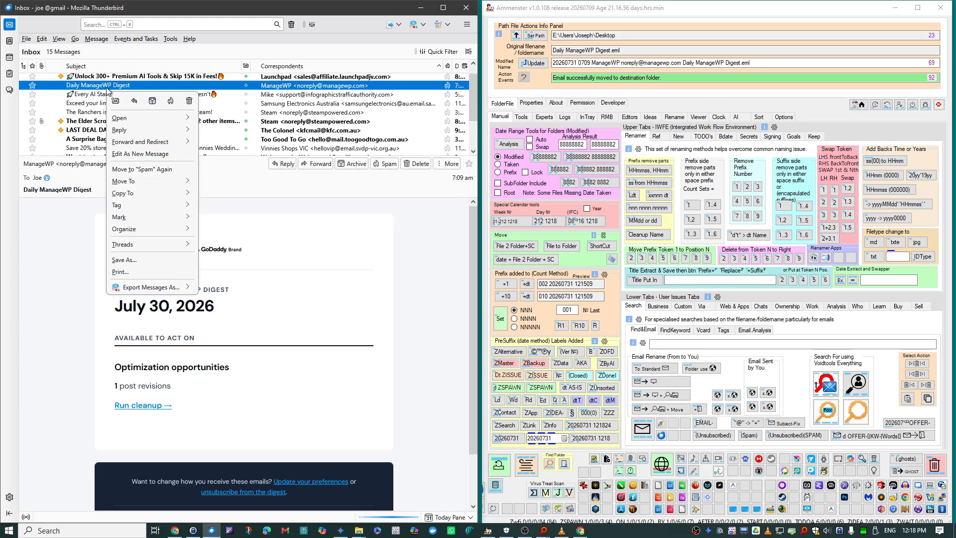
pyautogui.click(188, 101)
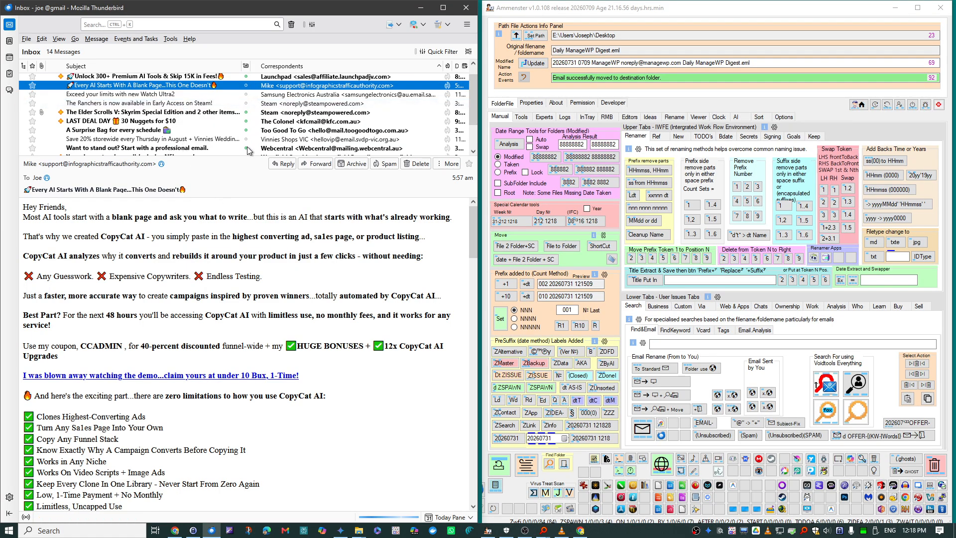
# Rename and file the Steam wishlist sale email about The Elder Scrolls V: Skyrim with Ammenster, and delete it from the inbox
pyautogui.click(163, 112)
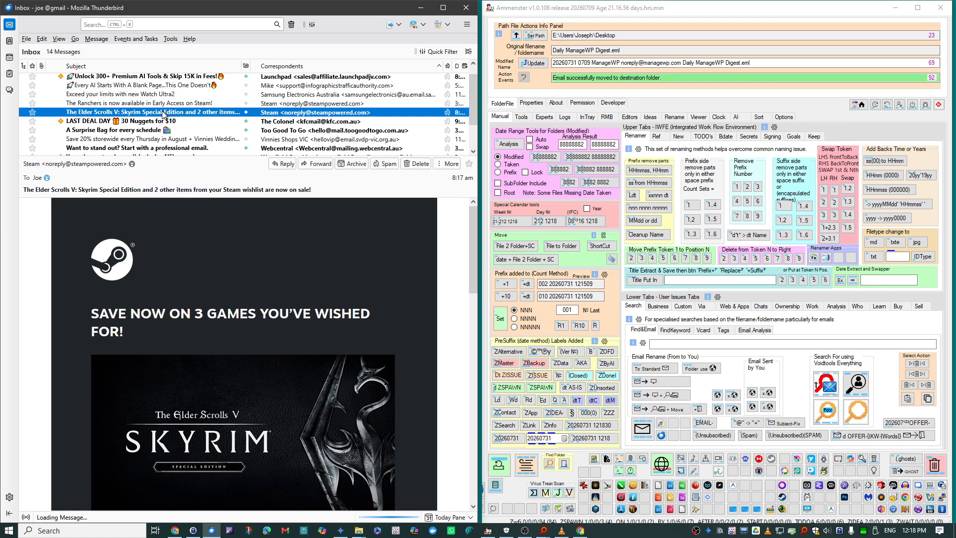
pyautogui.click(660, 406)
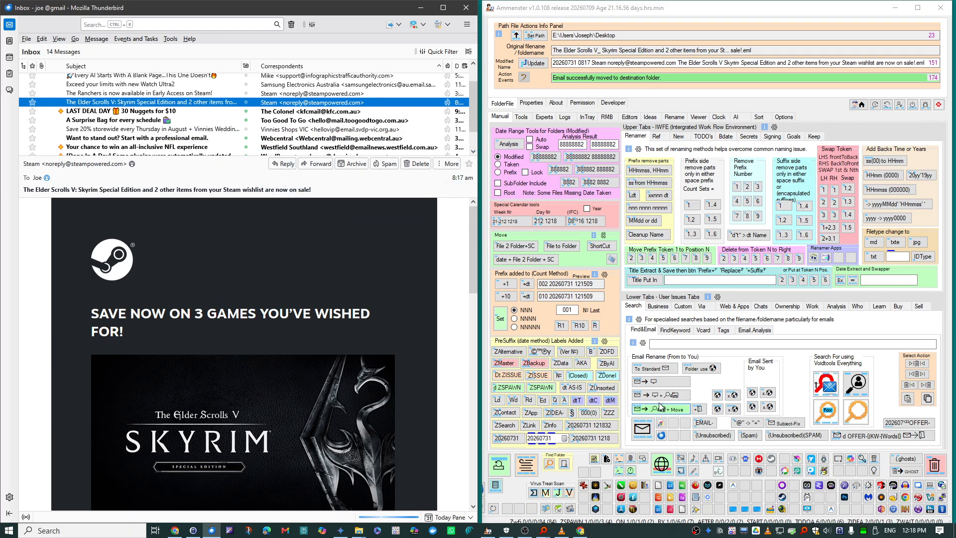
pyautogui.rightClick(222, 103)
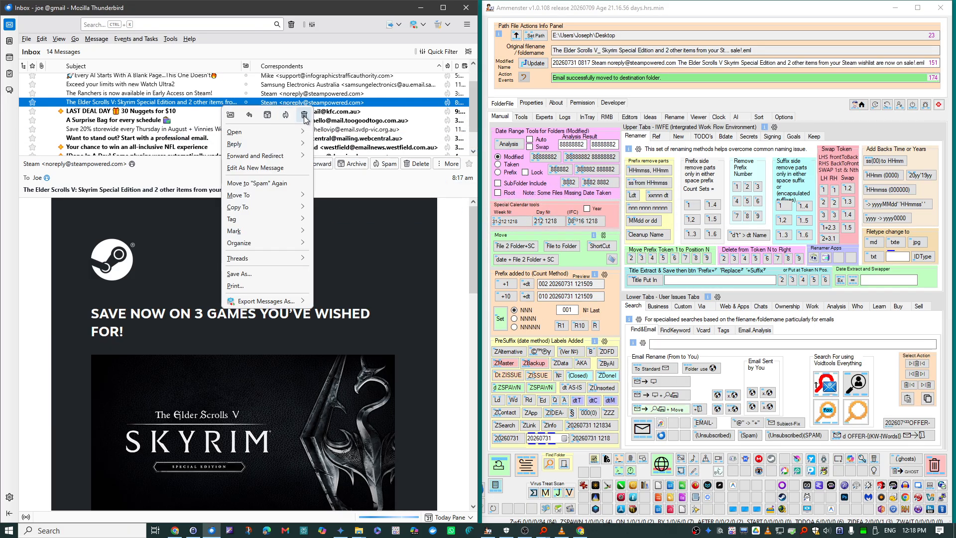
pyautogui.click(304, 115)
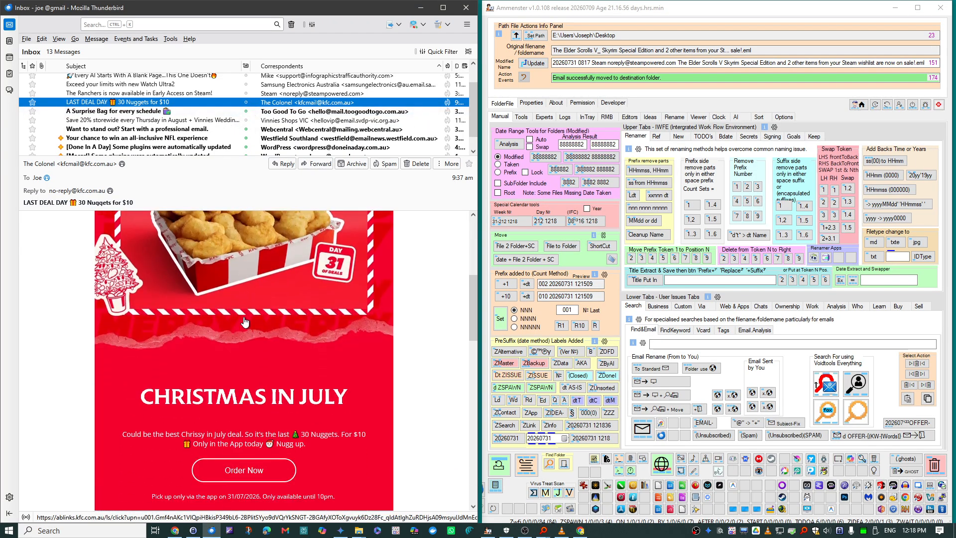
# Rename and file the KFC "LAST DEAL DAY 30 Nuggets for $10" email with the move option, and delete it from the inbox
pyautogui.scroll(5, 244, 322)
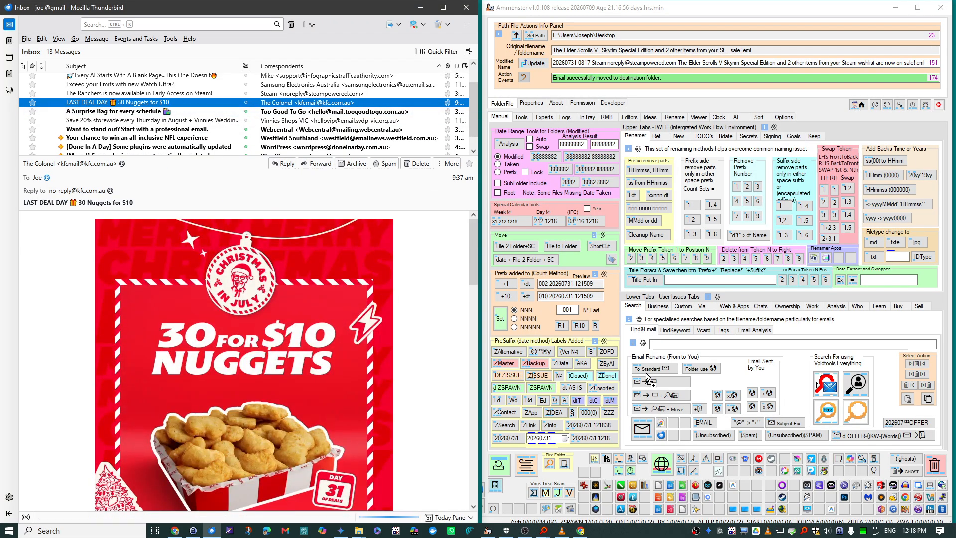
pyautogui.moveTo(645, 373); pyautogui.dragTo(662, 410)
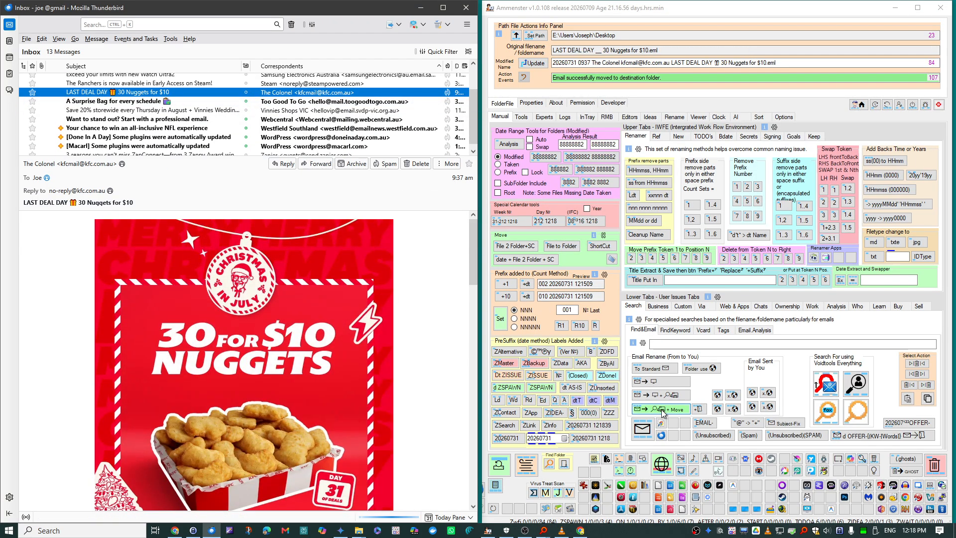
pyautogui.rightClick(277, 91)
pyautogui.click(351, 106)
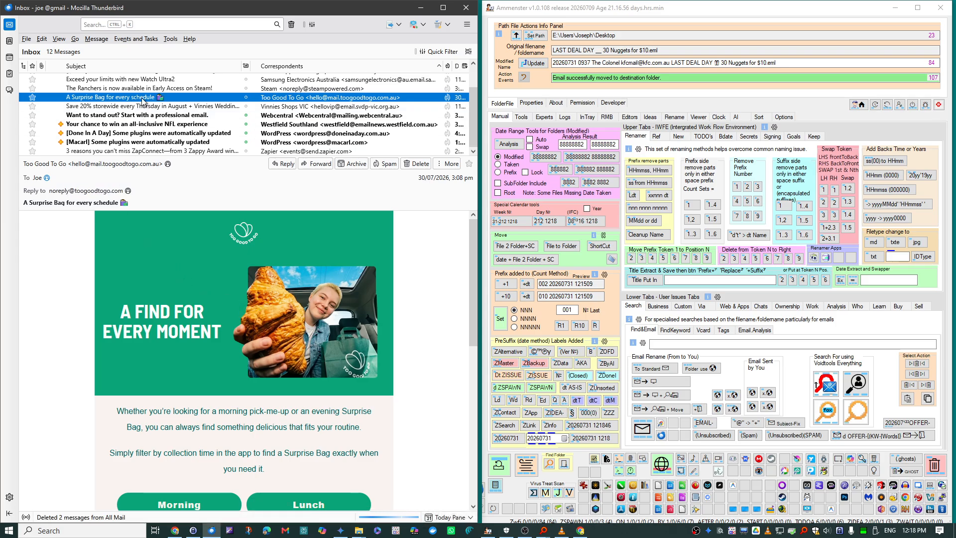
# Rename and file the Too Good To Go email "A Surprise Bag for every schedule", and delete it from the inbox
pyautogui.click(610, 401)
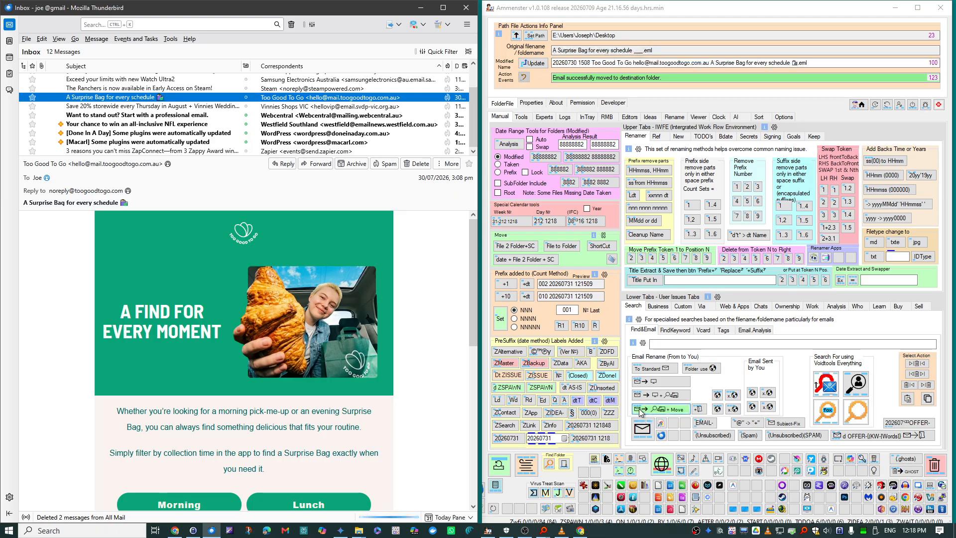
pyautogui.rightClick(185, 97)
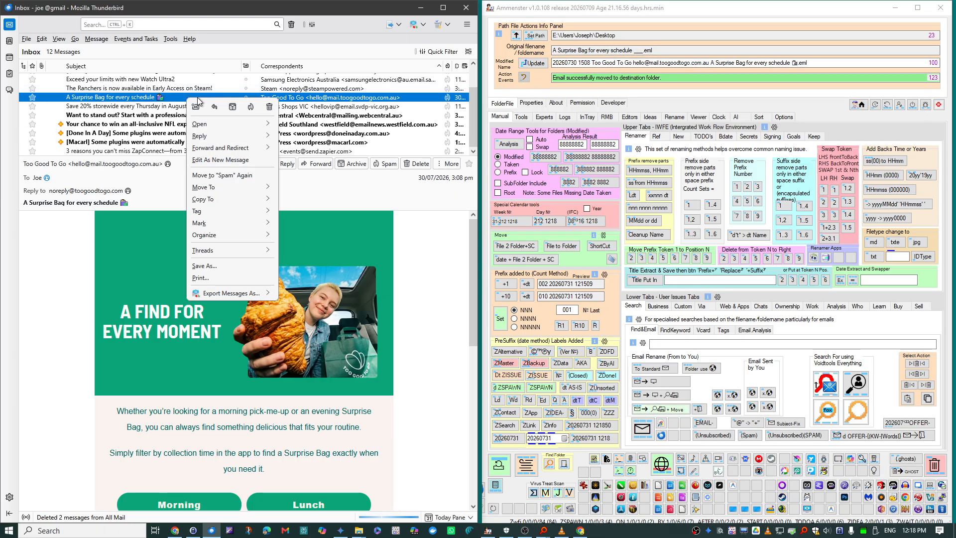
pyautogui.click(267, 106)
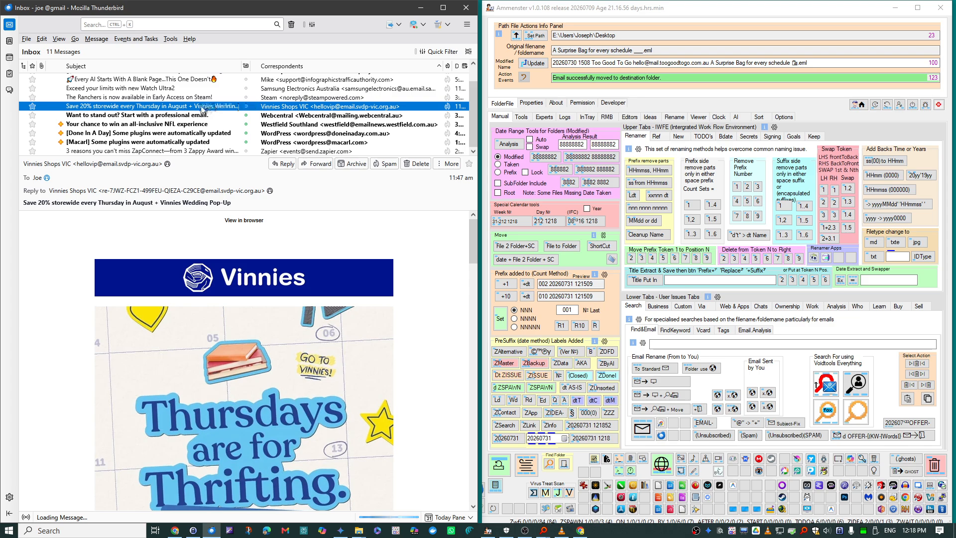
# Rename and file the Vinnies Shops email about 20% off storewide every Thursday in August, and delete it from the inbox
pyautogui.click(665, 409)
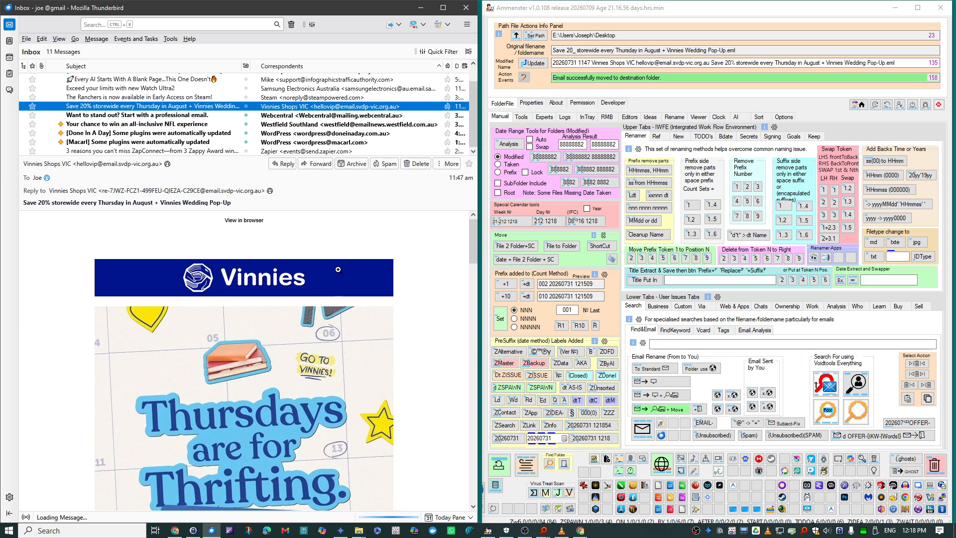
pyautogui.rightClick(228, 109)
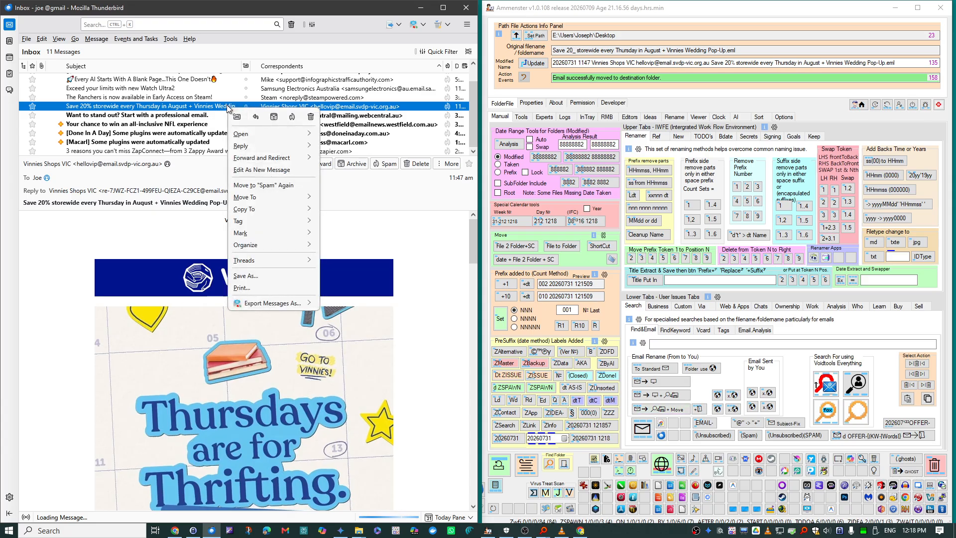
pyautogui.click(310, 117)
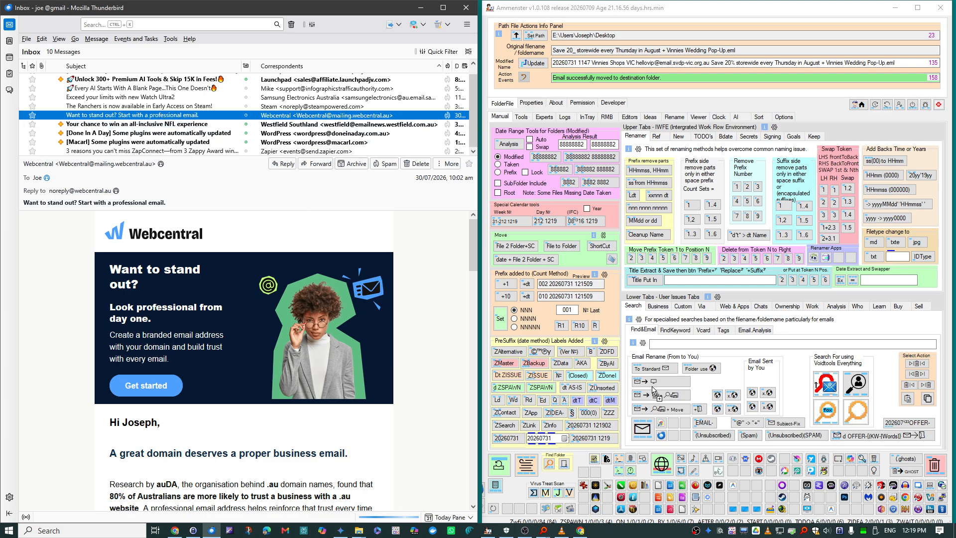
# Rename the Webcentral "Want to stand out?" email, close the browser window, and put the saved file into a desktop EMAIL- folder for its sender
pyautogui.click(660, 410)
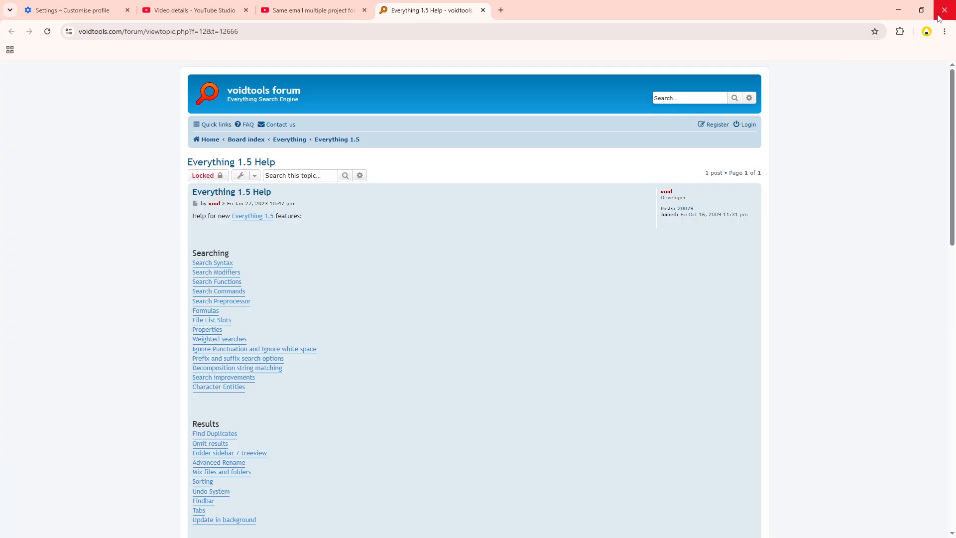
pyautogui.click(944, 10)
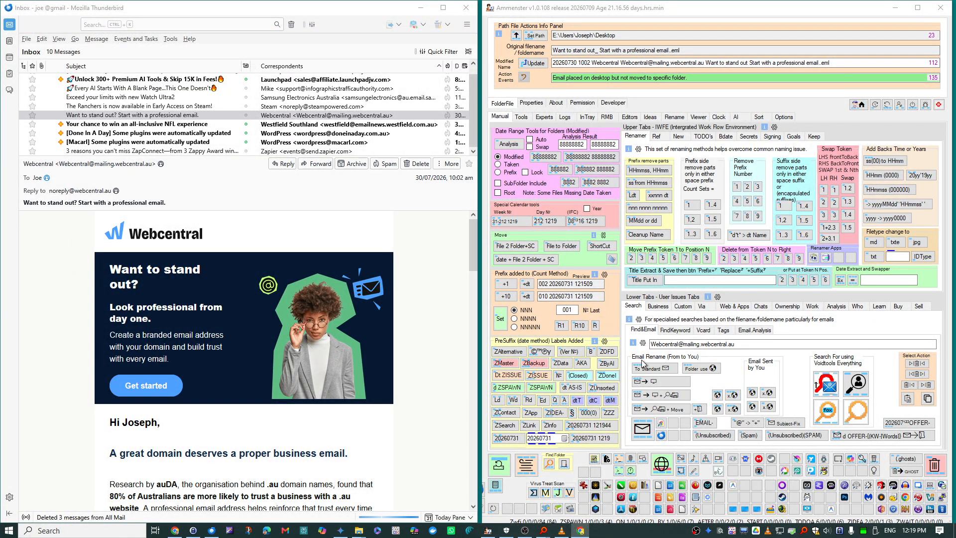
pyautogui.click(702, 423)
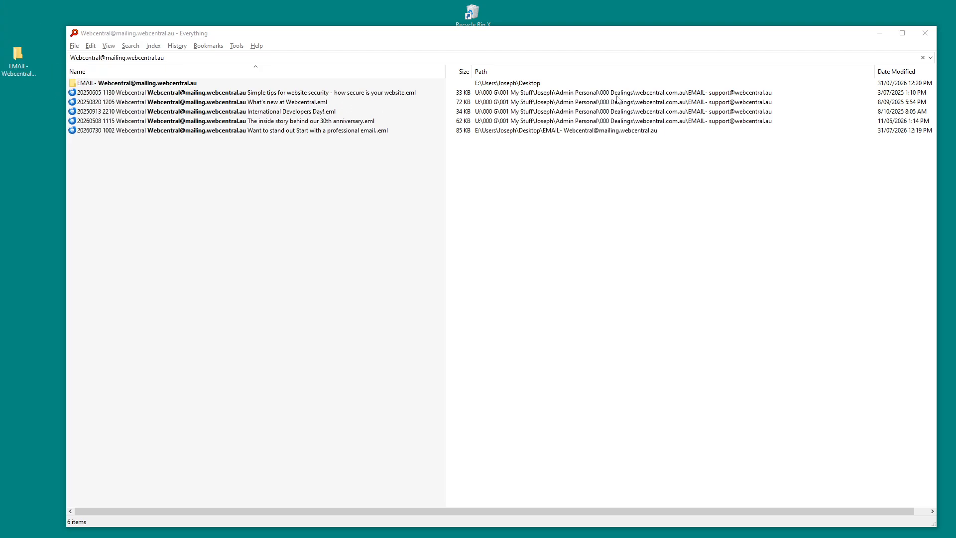
# In Everything, open the path of the 20250605 Webcentral email, go up to webcentral.com.au, and copy the desktop EMAIL- folder there
pyautogui.click(169, 94)
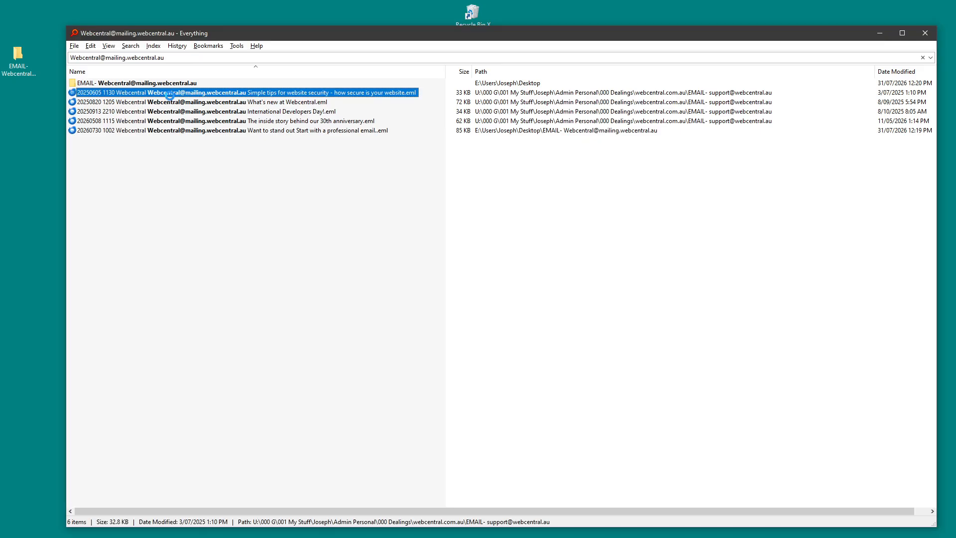
pyautogui.rightClick(169, 94)
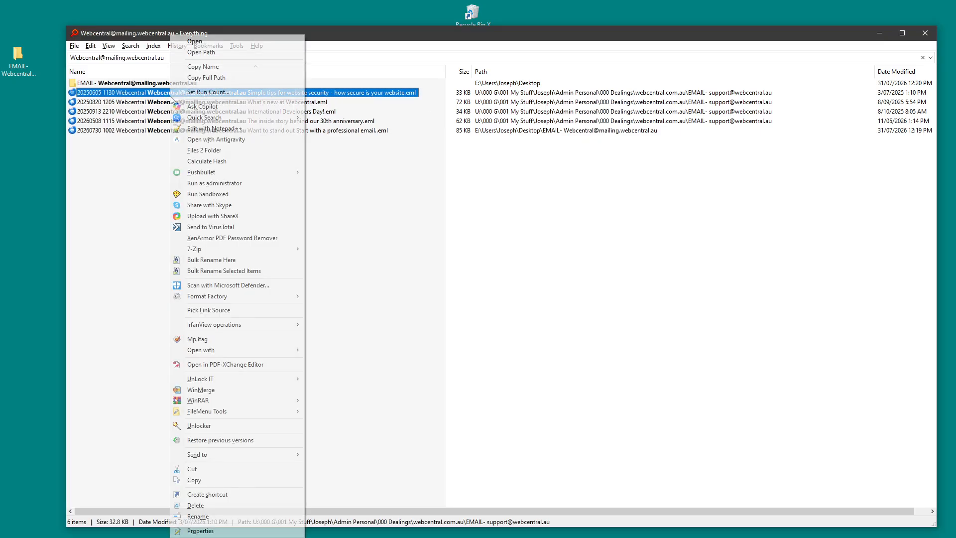
pyautogui.click(208, 53)
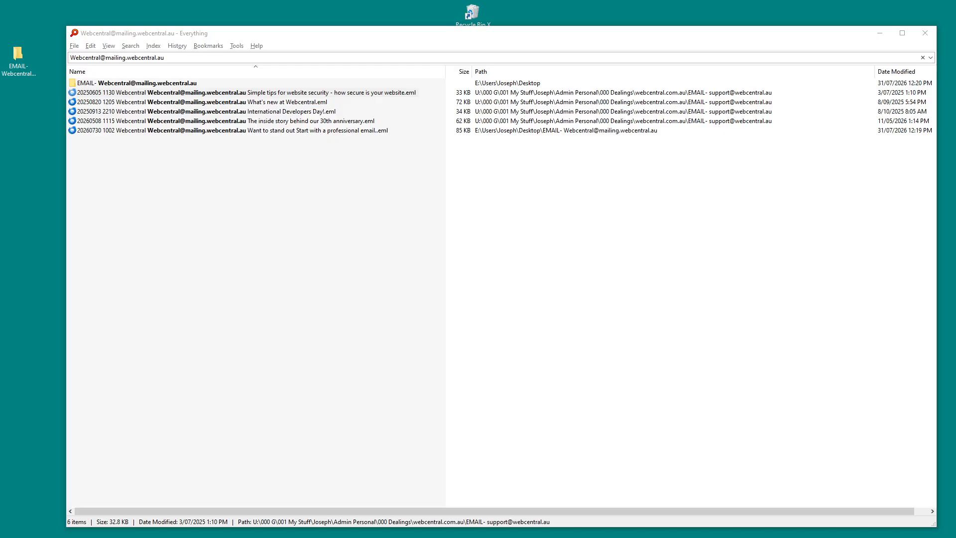
pyautogui.moveTo(955, 135); pyautogui.dragTo(319, 58)
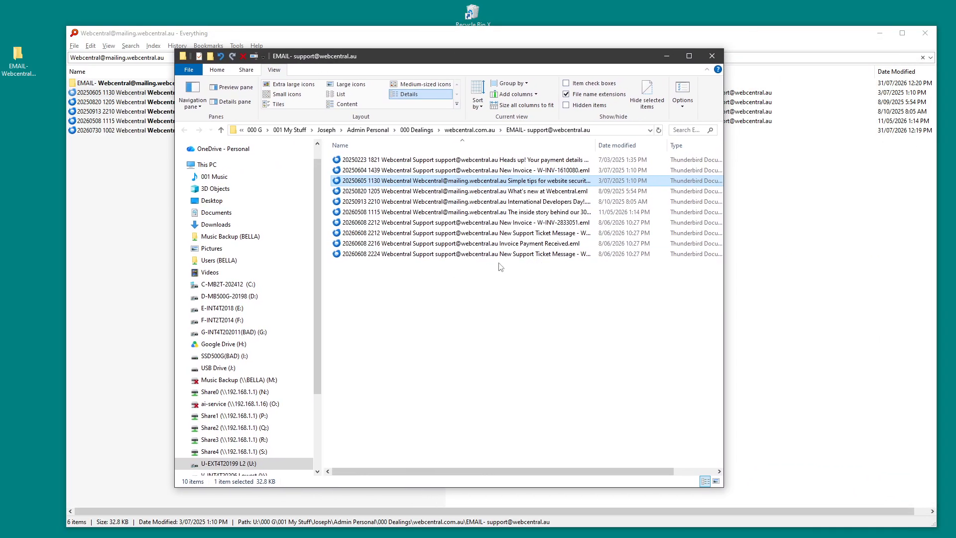
pyautogui.click(468, 131)
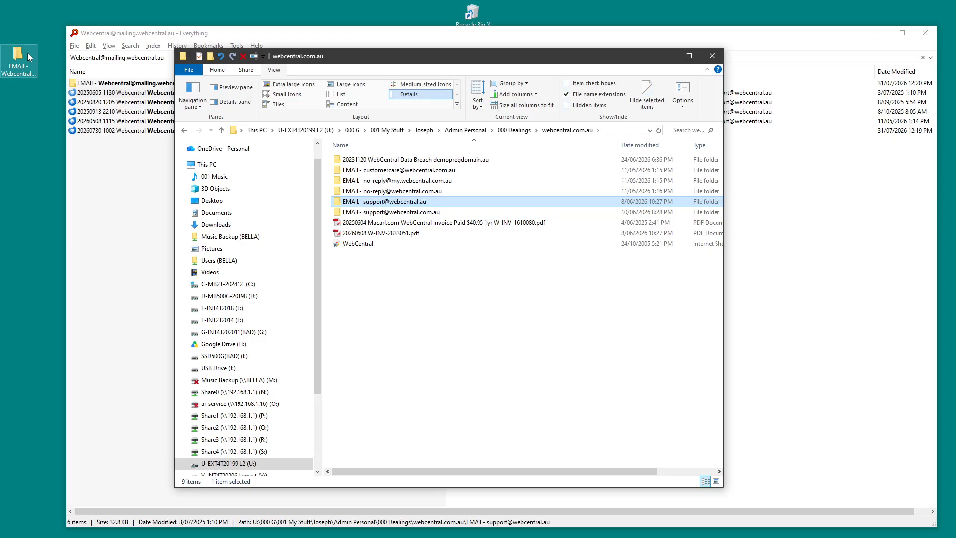
pyautogui.moveTo(28, 53); pyautogui.dragTo(356, 266)
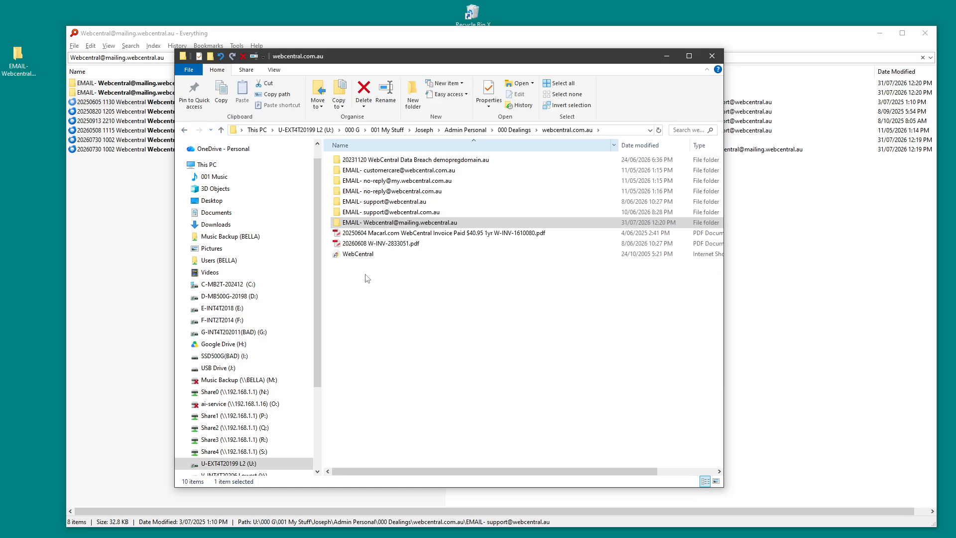
pyautogui.click(711, 56)
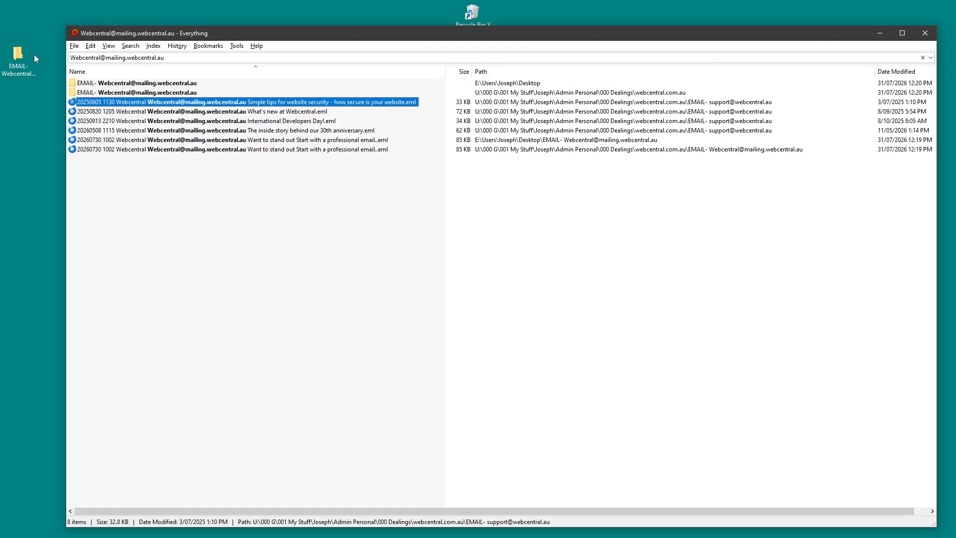
# Refresh the desktop to check whether the sender's EMAIL- folder is still there
pyautogui.click(18, 55)
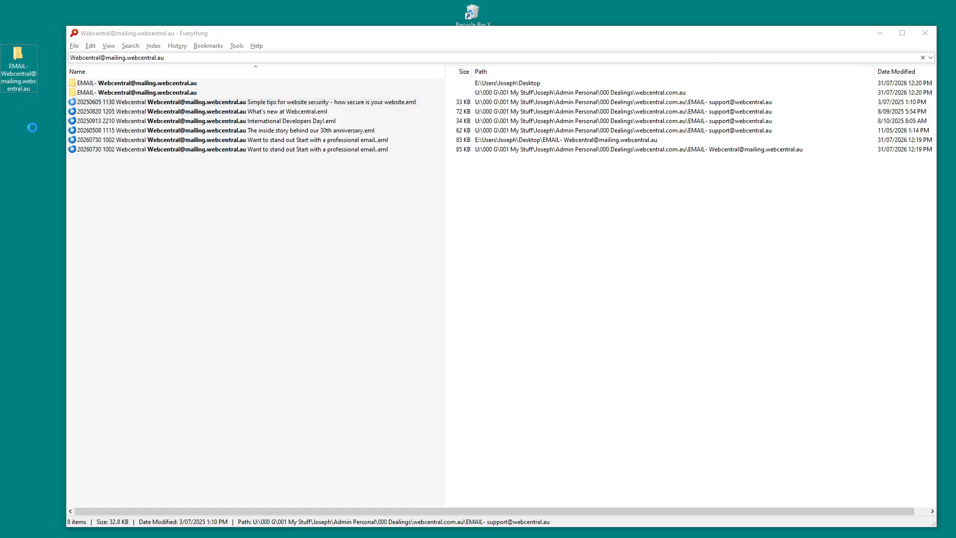
pyautogui.rightClick(23, 109)
pyautogui.click(41, 152)
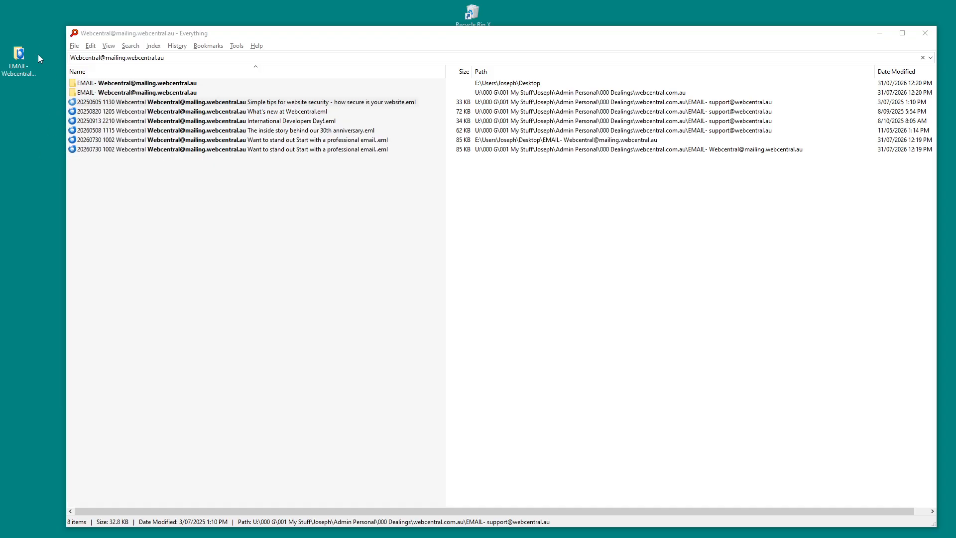
# Open the path of the sender's EMAIL- folder copy stored under webcentral.com.au from the Everything results
pyautogui.click(190, 103)
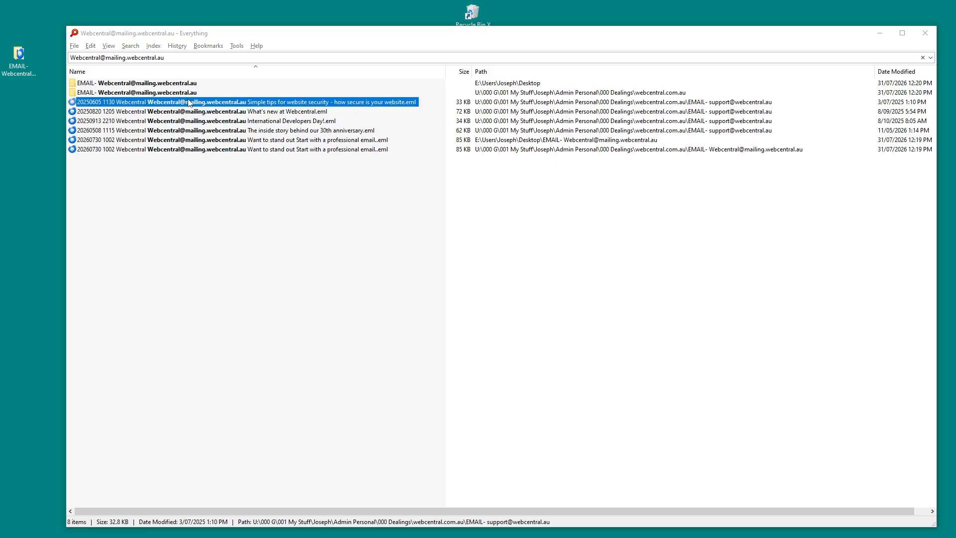
pyautogui.rightClick(173, 95)
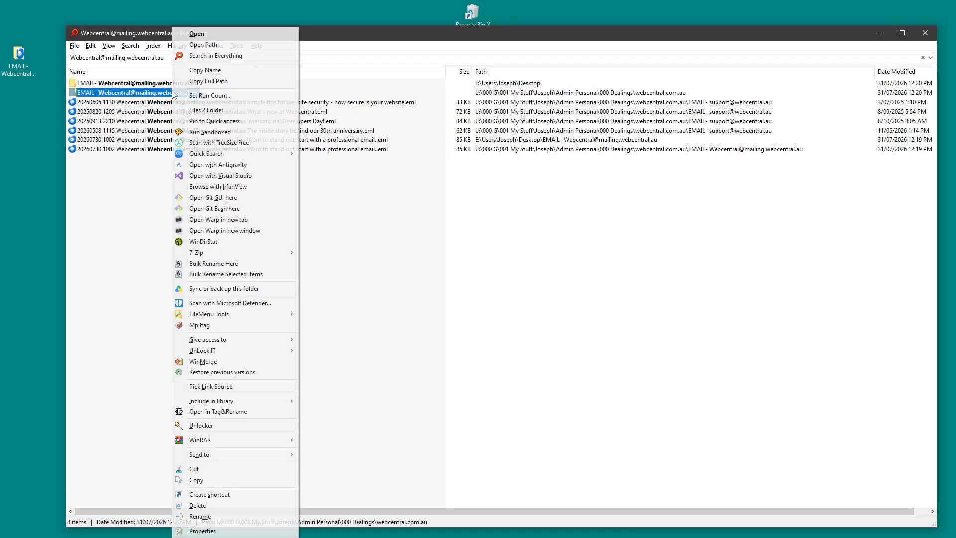
pyautogui.click(216, 47)
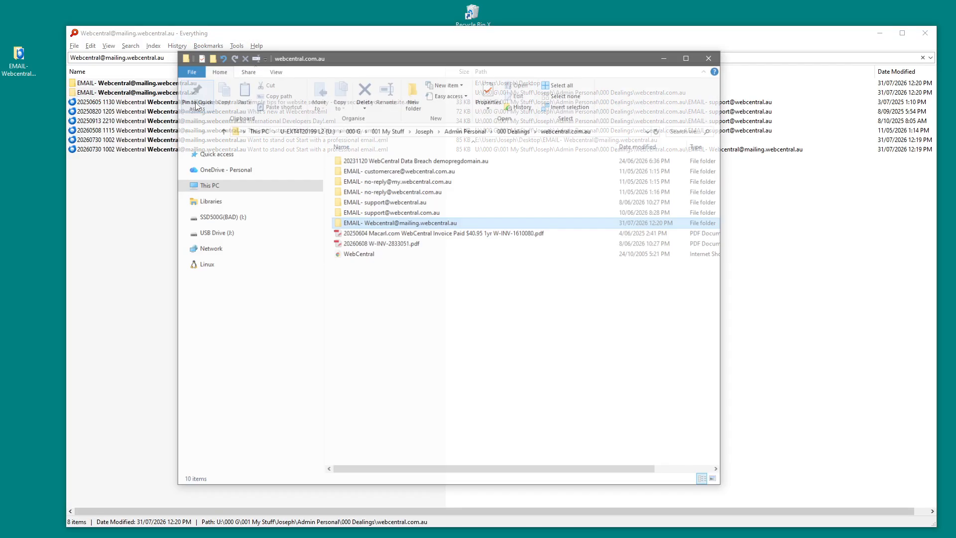
# Move the desktop EMAIL- folder into webcentral.com.au, replacing the email file already in the destination
pyautogui.moveTo(22, 52); pyautogui.dragTo(222, 206)
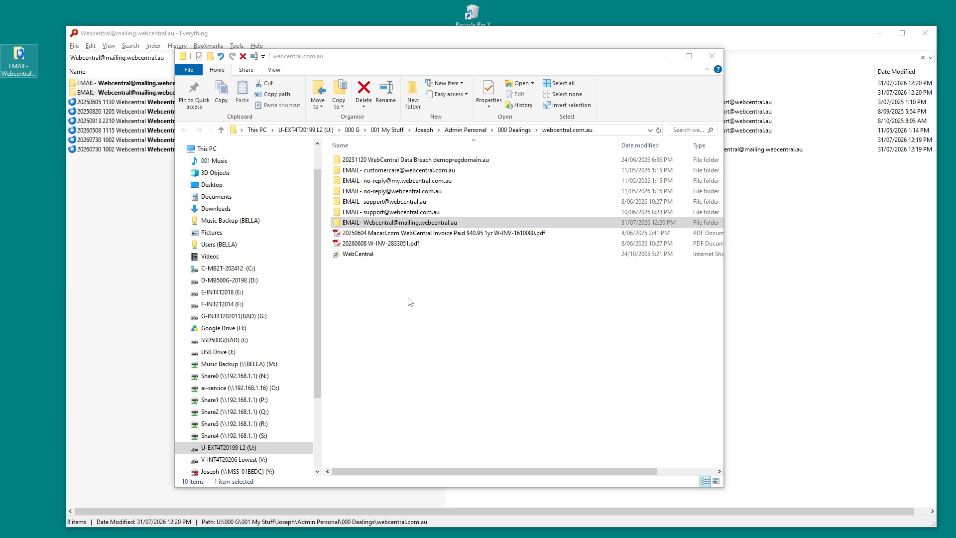
pyautogui.moveTo(21, 56); pyautogui.dragTo(416, 331)
pyautogui.press('capslock')
pyautogui.press('shift')
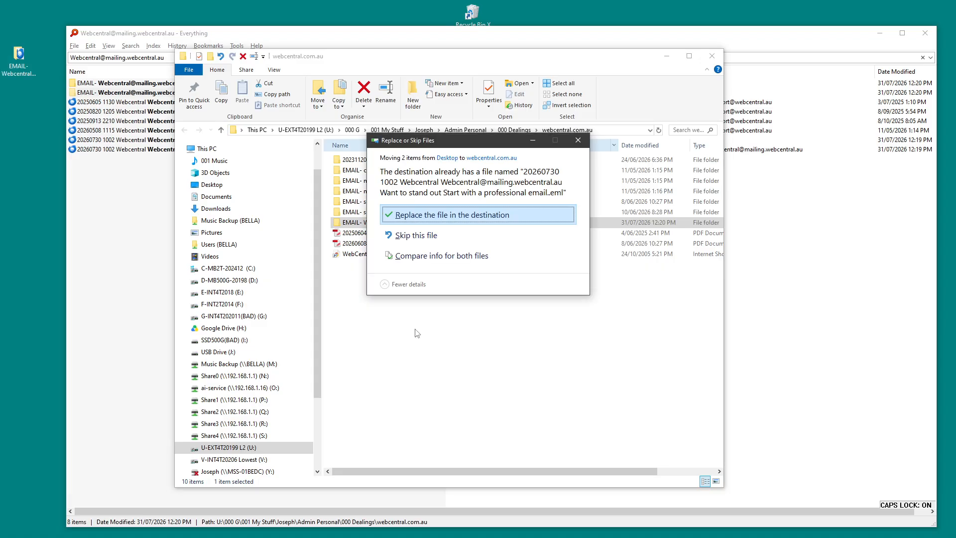
pyautogui.press('Return')
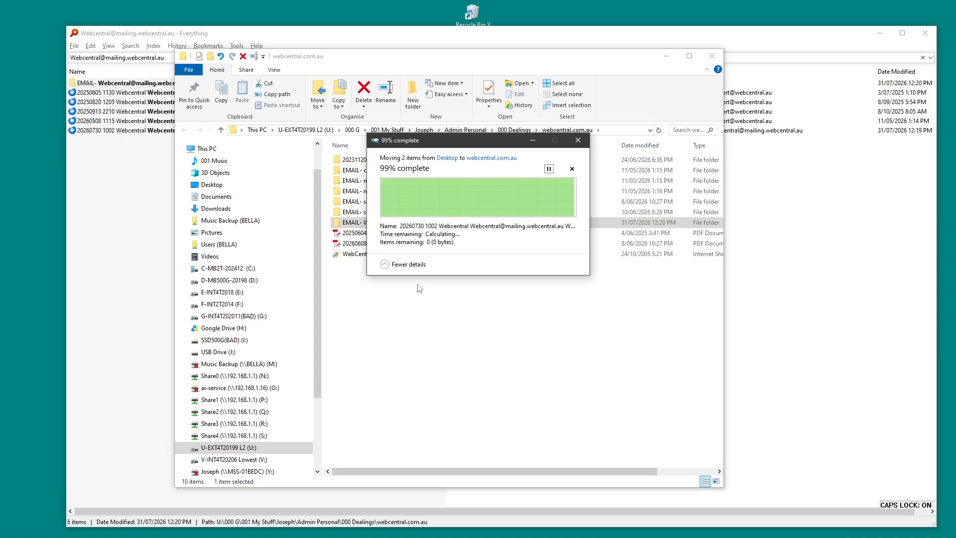
# Close the webcentral.com.au folder window and delete the Webcentral "Want to stand out? Start with a professional email." message from the inbox
pyautogui.press('capslock')
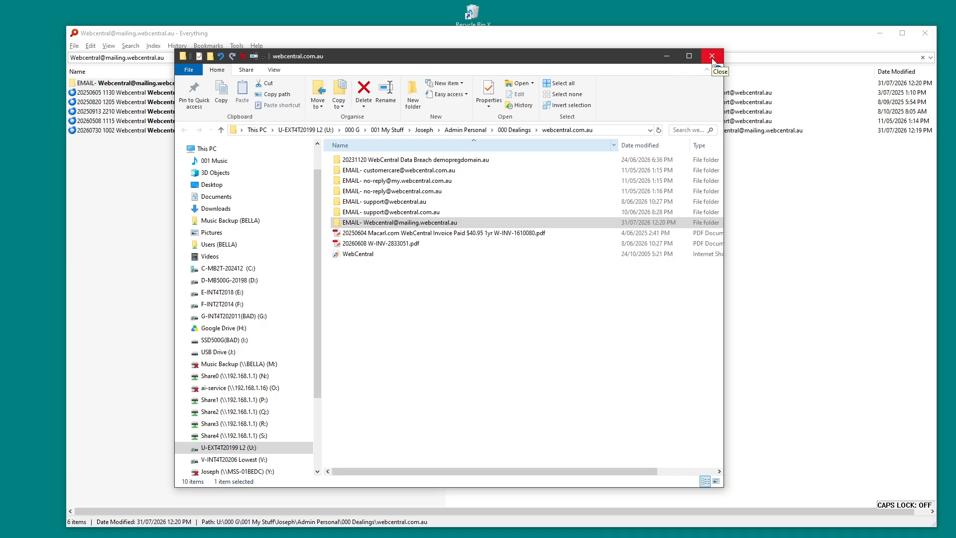
pyautogui.click(712, 57)
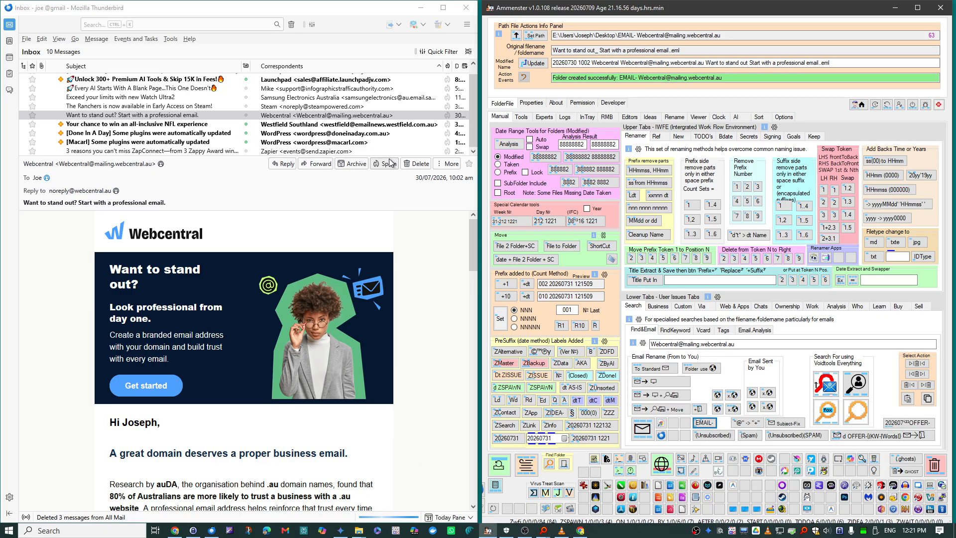
pyautogui.rightClick(305, 115)
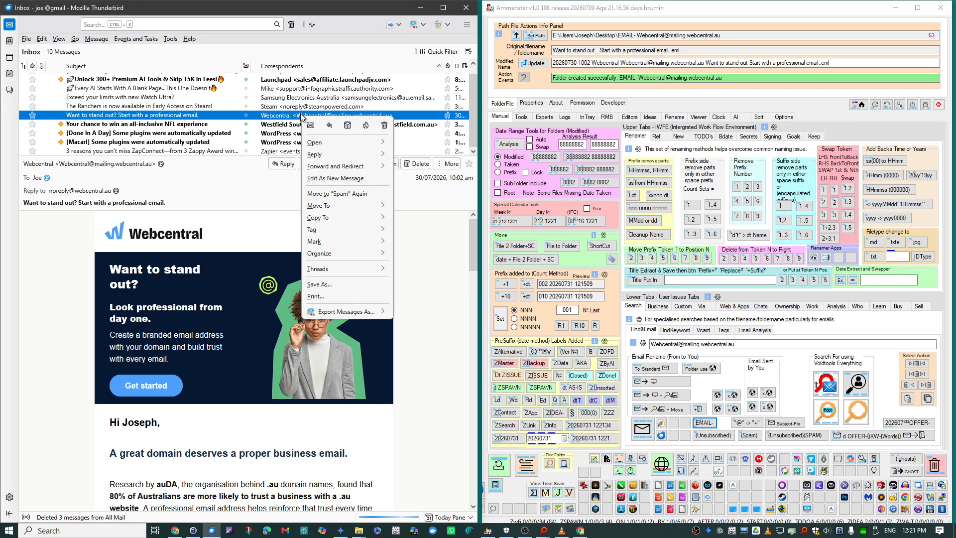
pyautogui.click(392, 125)
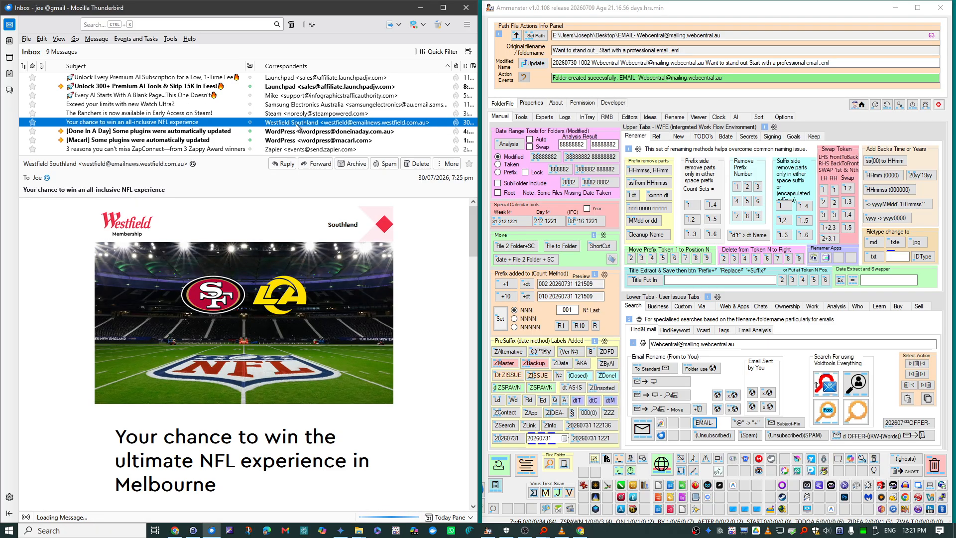
# File the Westfield Southland NFL experience email with Ammenster's rename, search and move action, and delete it from the inbox
pyautogui.moveTo(296, 123); pyautogui.dragTo(635, 410)
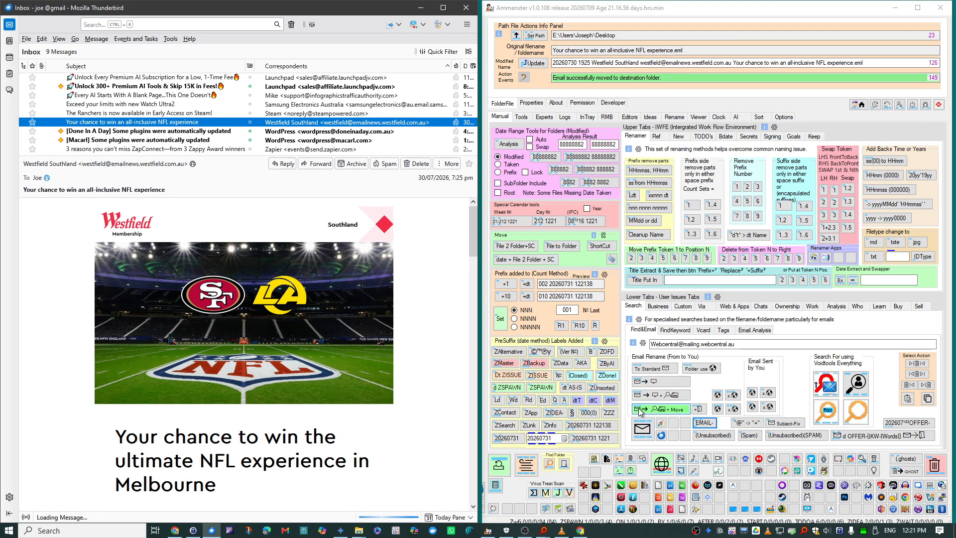
pyautogui.rightClick(273, 125)
pyautogui.click(353, 132)
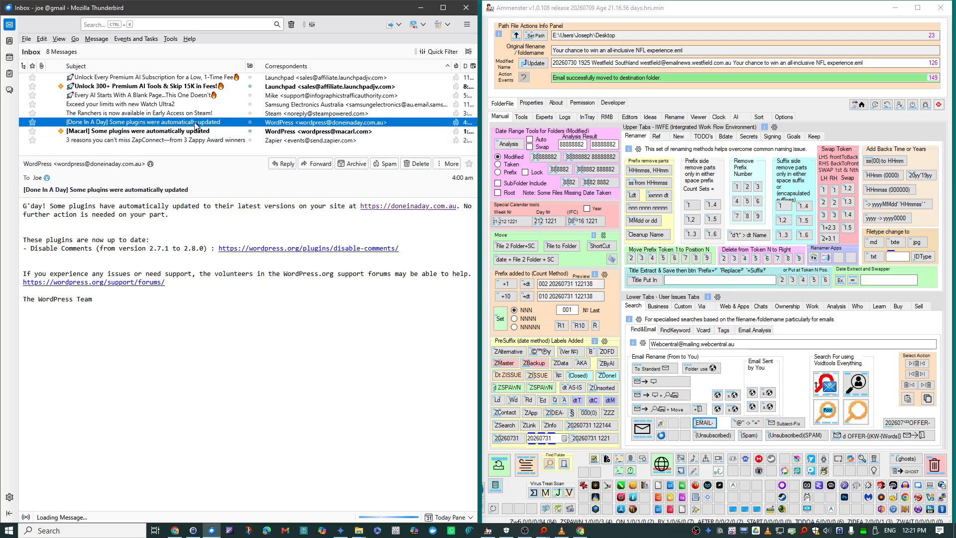
# File the "[Done In A Day] Some plugins were automatically updated" email with Ammenster's rename-and-move action and delete the inbox message
pyautogui.moveTo(195, 122); pyautogui.dragTo(643, 410)
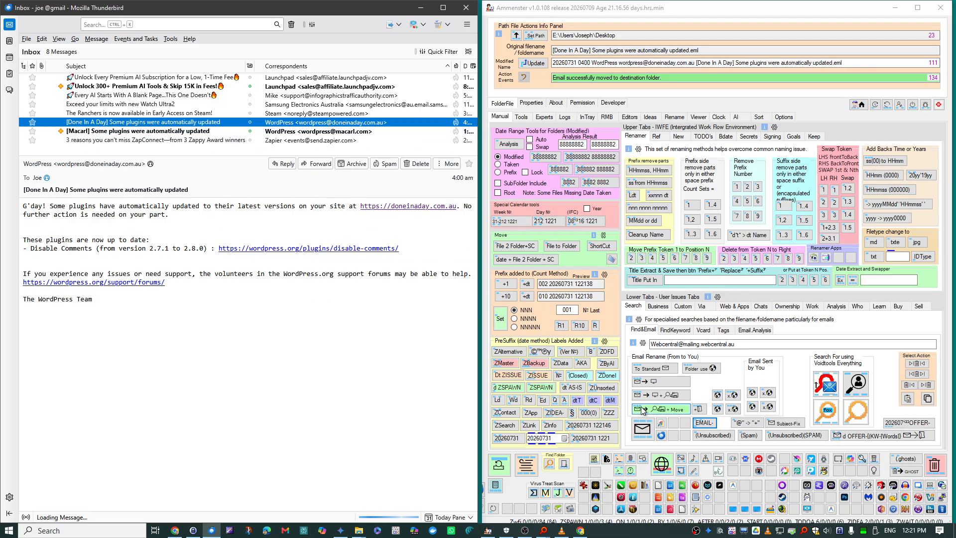
pyautogui.rightClick(281, 125)
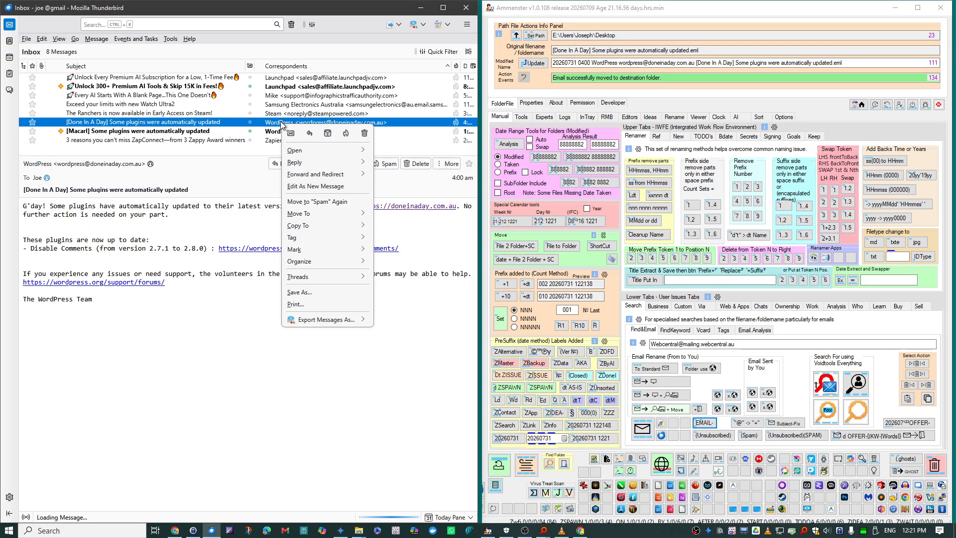
pyautogui.click(353, 133)
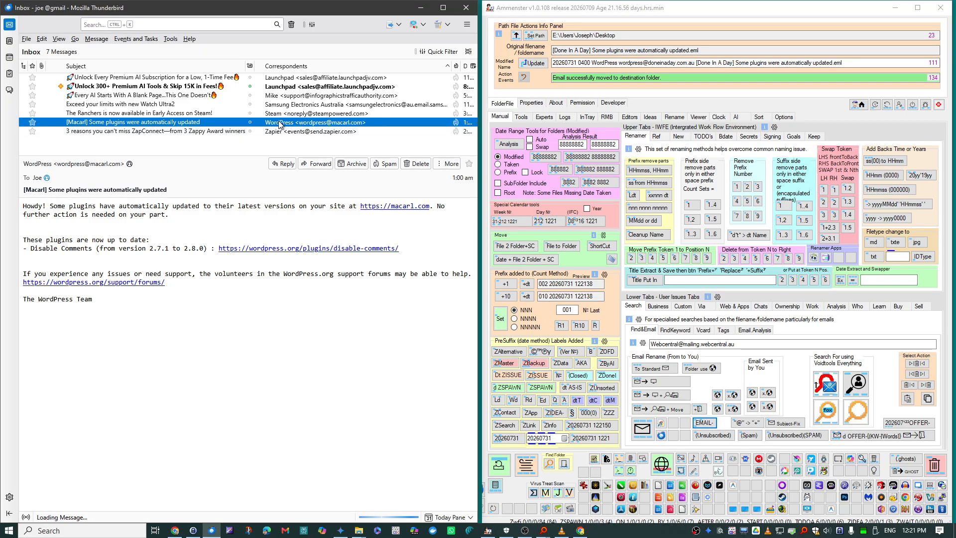
# File the "[Macarl] Some plugins were automatically updated" email with Ammenster's rename-and-move action and delete the inbox message
pyautogui.moveTo(495, 347); pyautogui.dragTo(658, 409)
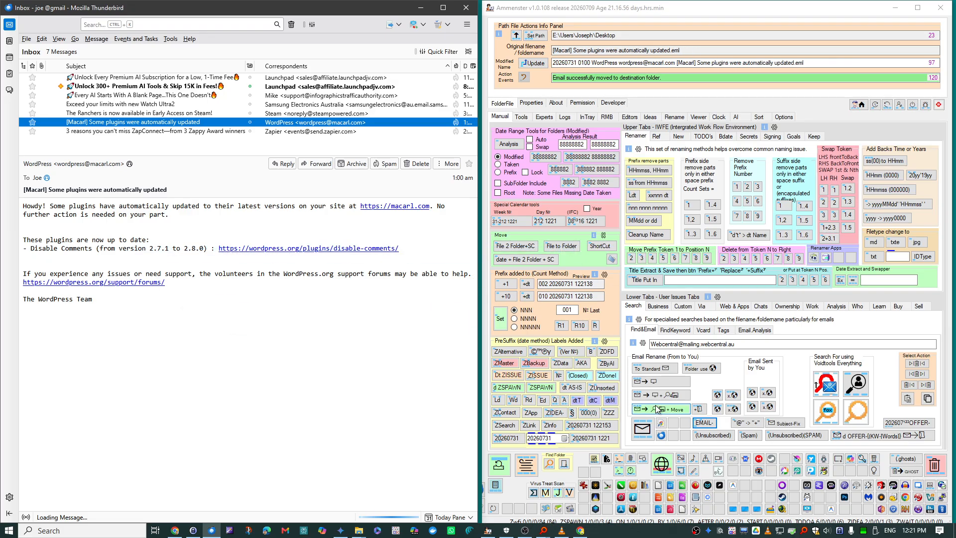
pyautogui.rightClick(209, 126)
pyautogui.click(293, 136)
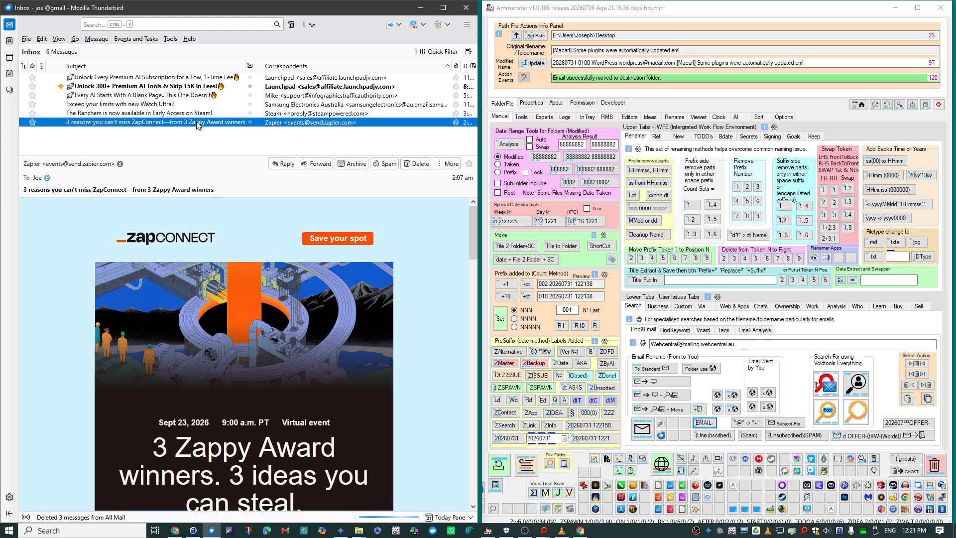
# Run Ammenster's rename, search and move action on the Zapier ZapConnect email, and reposition and narrow the Everything window to clear the desktop icons
pyautogui.moveTo(651, 426); pyautogui.dragTo(651, 410)
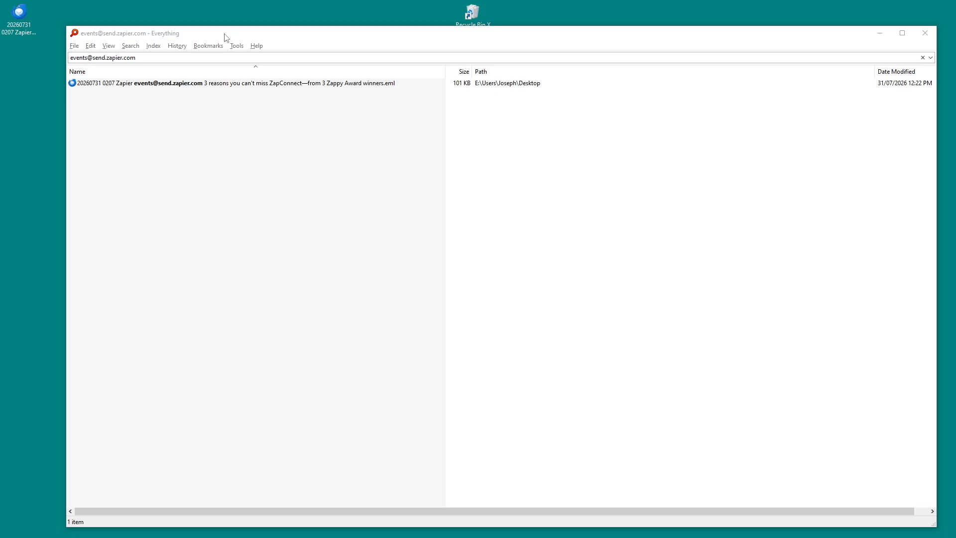
pyautogui.moveTo(226, 37)
pyautogui.mouseDown()
pyautogui.moveTo(291, 30)
pyautogui.moveTo(242, 30)
pyautogui.mouseUp()
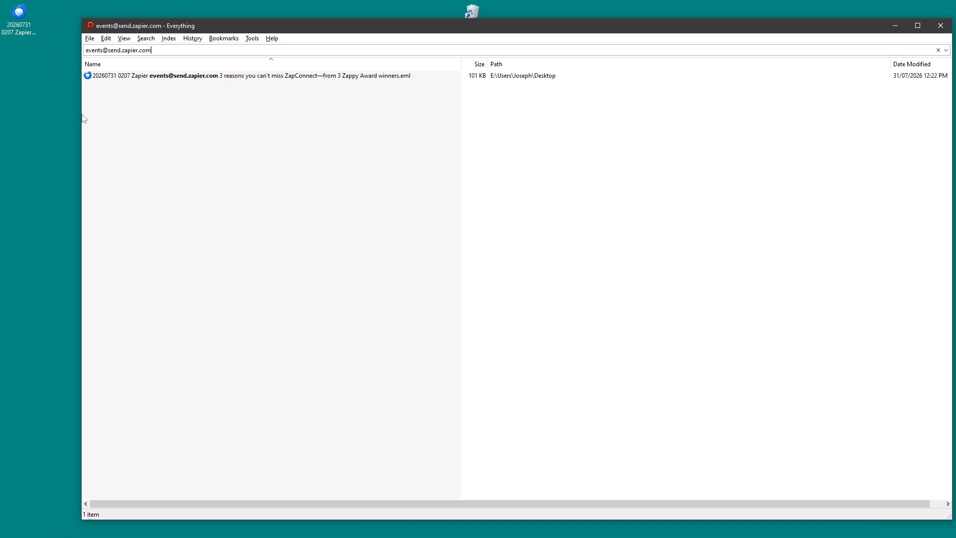
pyautogui.moveTo(79, 116); pyautogui.dragTo(194, 118)
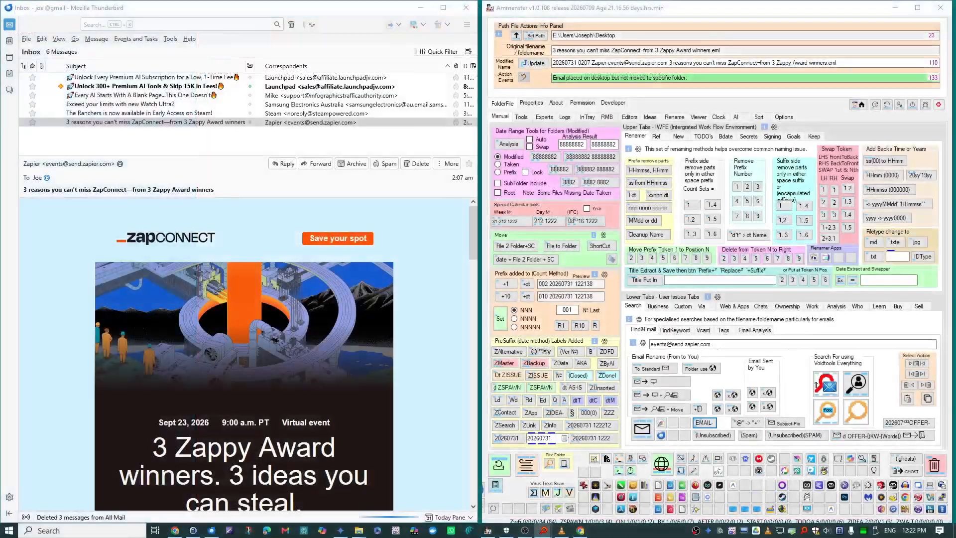
pyautogui.click(709, 423)
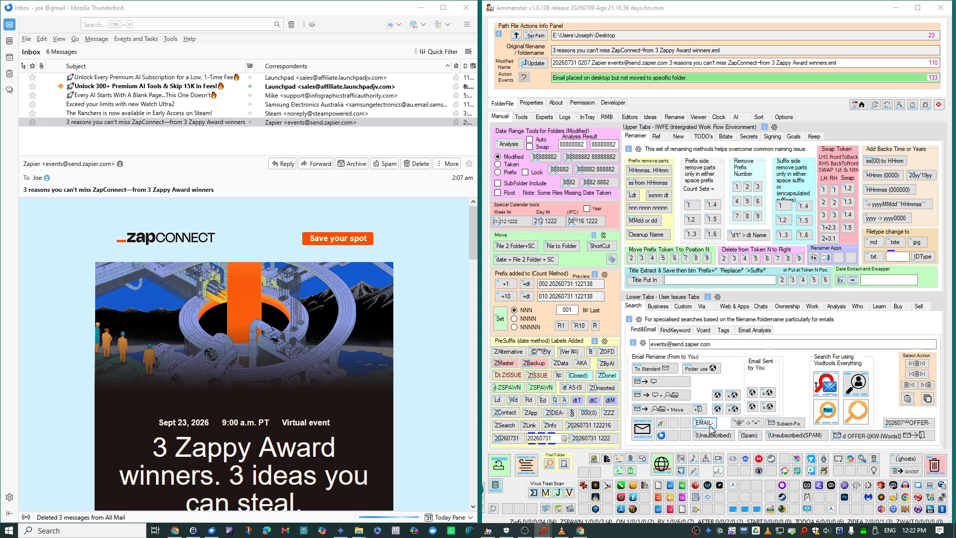
pyautogui.click(710, 427)
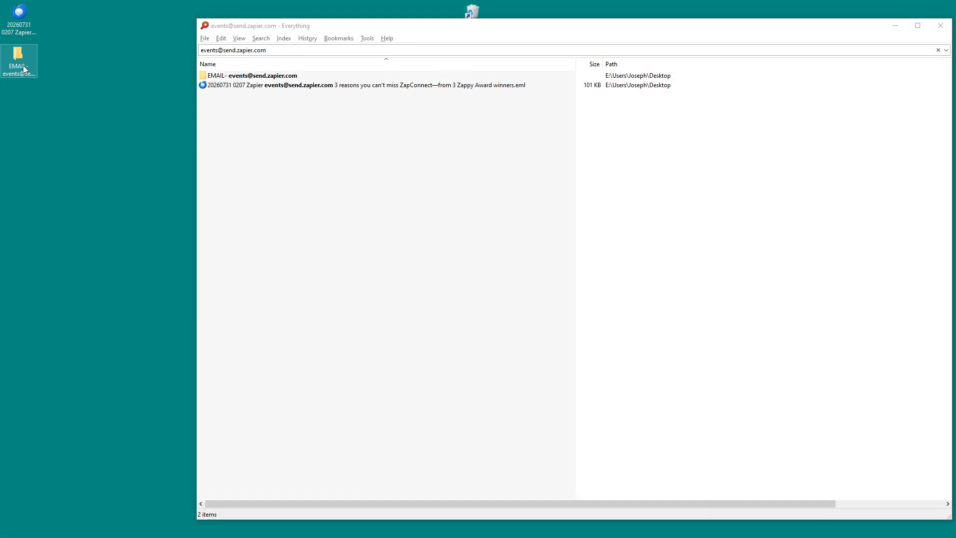
pyautogui.moveTo(35, 27); pyautogui.dragTo(20, 56)
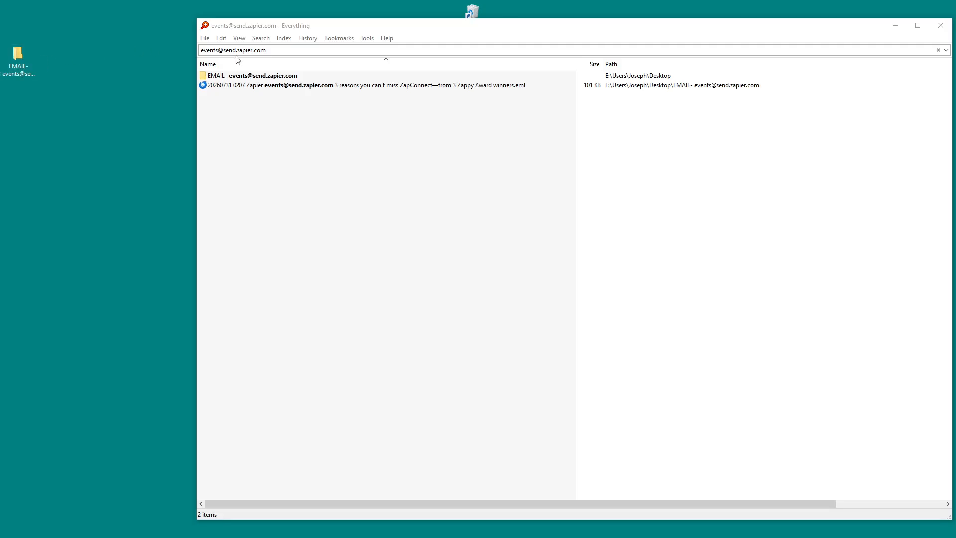
pyautogui.moveTo(238, 50); pyautogui.dragTo(143, 48)
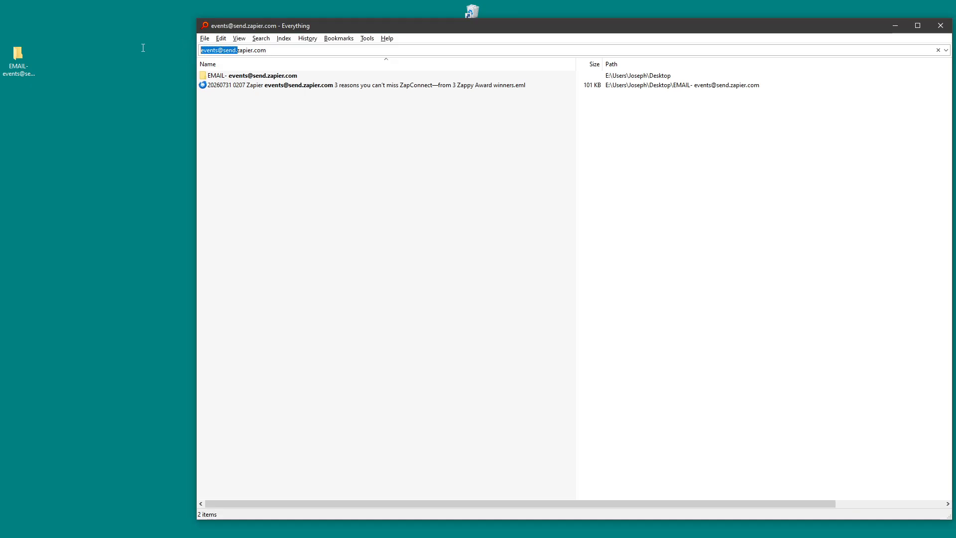
pyautogui.write('@')
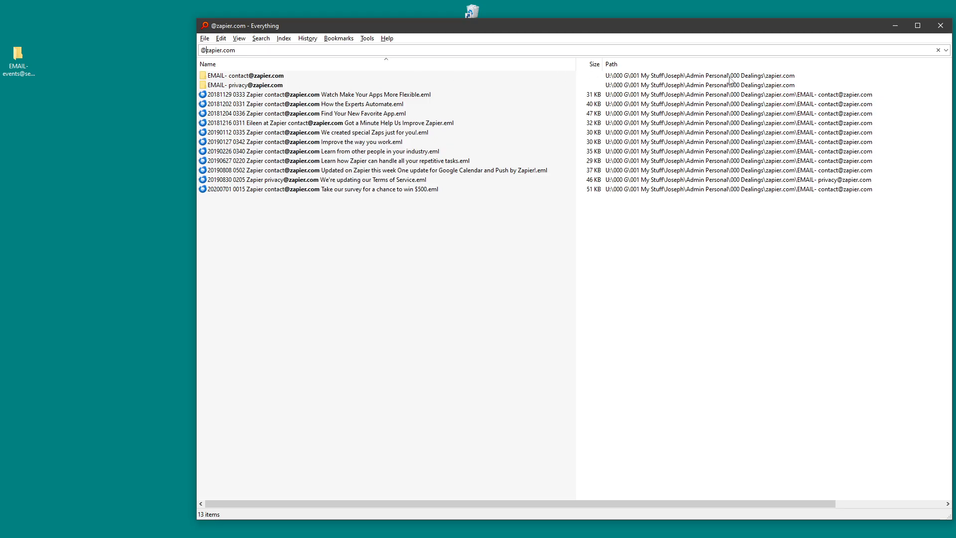
pyautogui.click(258, 76)
pyautogui.rightClick(257, 76)
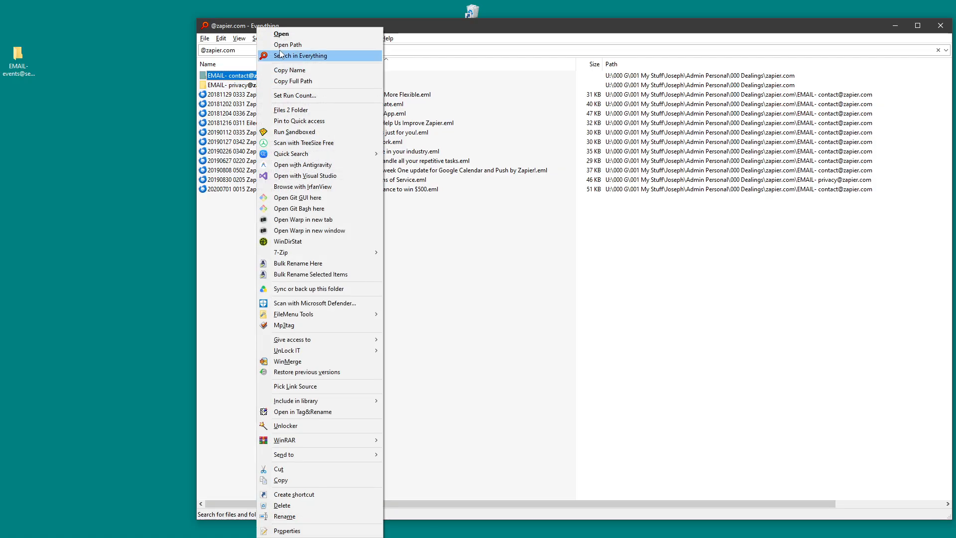
pyautogui.click(288, 44)
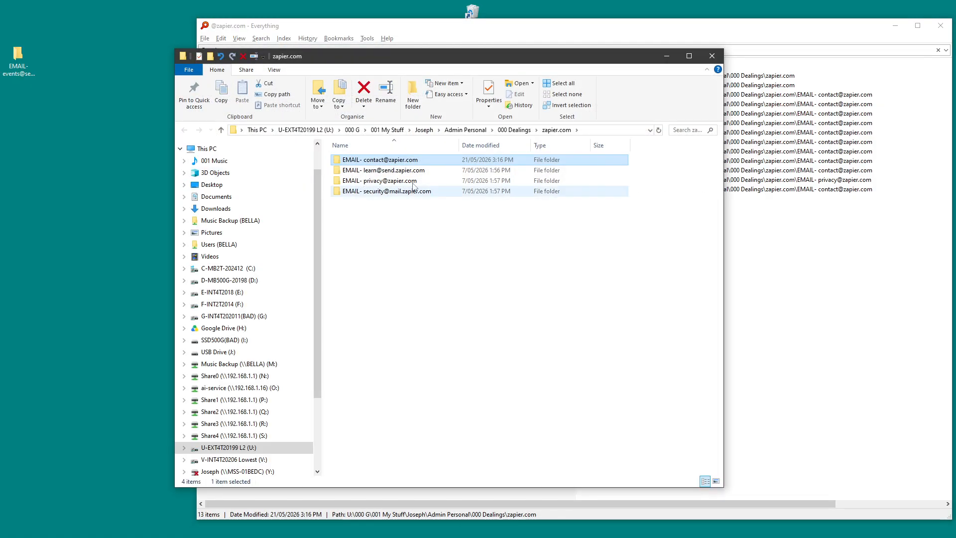
# Try to transfer the Zapier sender's EMAIL- folder from the desktop into the zapier.com folder, and close that folder window
pyautogui.moveTo(30, 69); pyautogui.dragTo(424, 258)
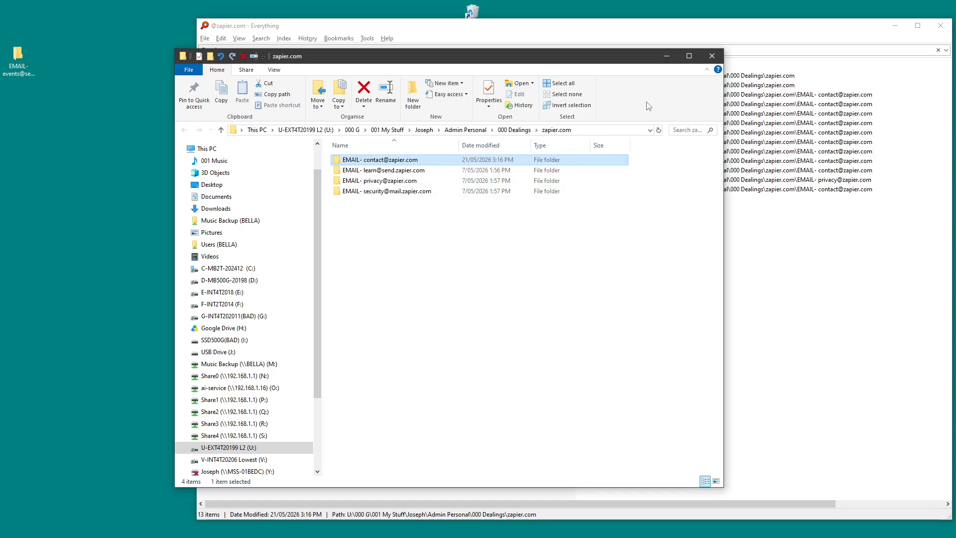
pyautogui.click(720, 58)
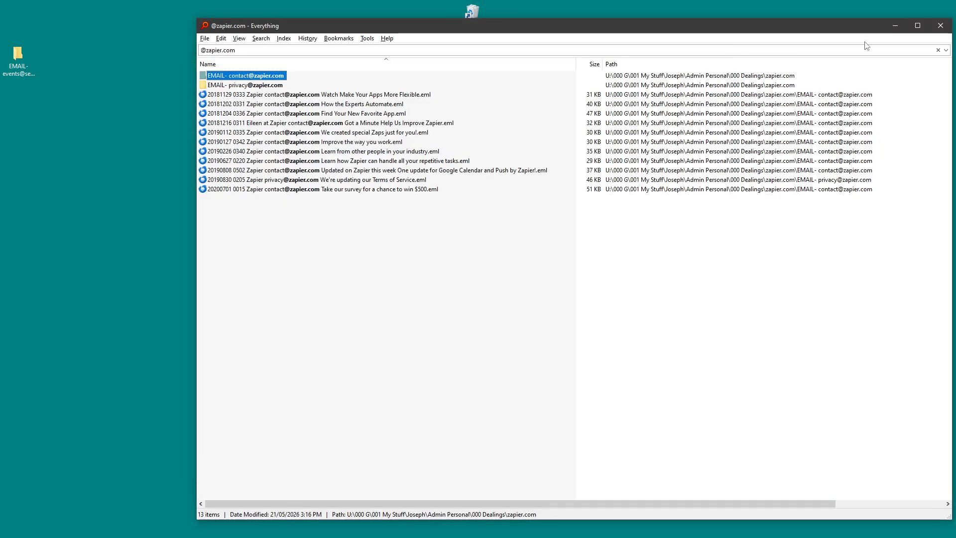
# Close Everything and delete the Zapier "3 reasons you can't miss ZapConnect" email from the Thunderbird inbox
pyautogui.click(937, 32)
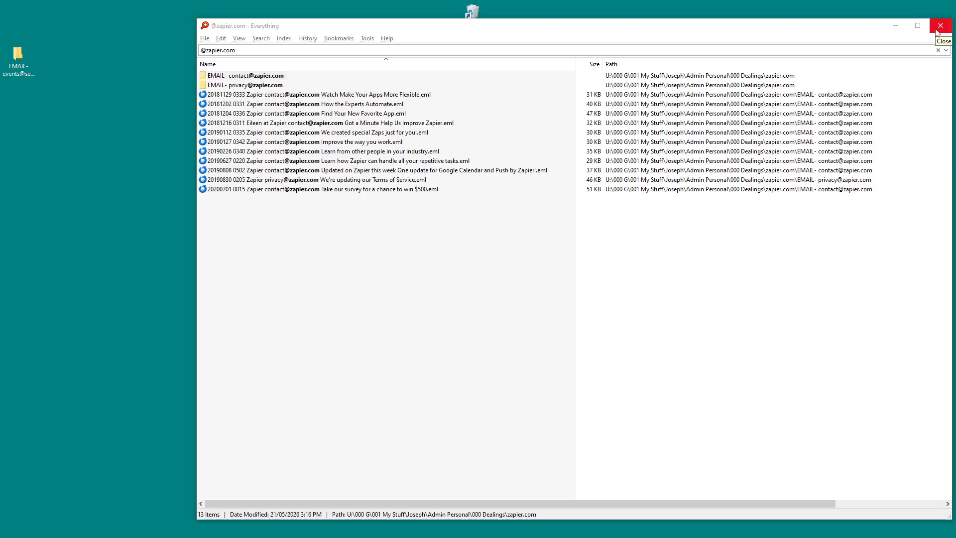
pyautogui.click(937, 31)
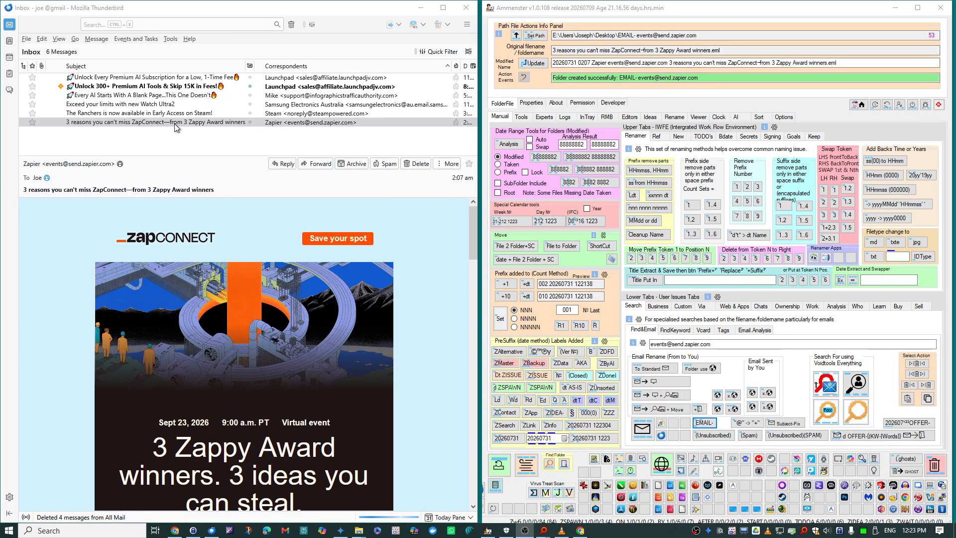
pyautogui.rightClick(175, 125)
pyautogui.click(257, 132)
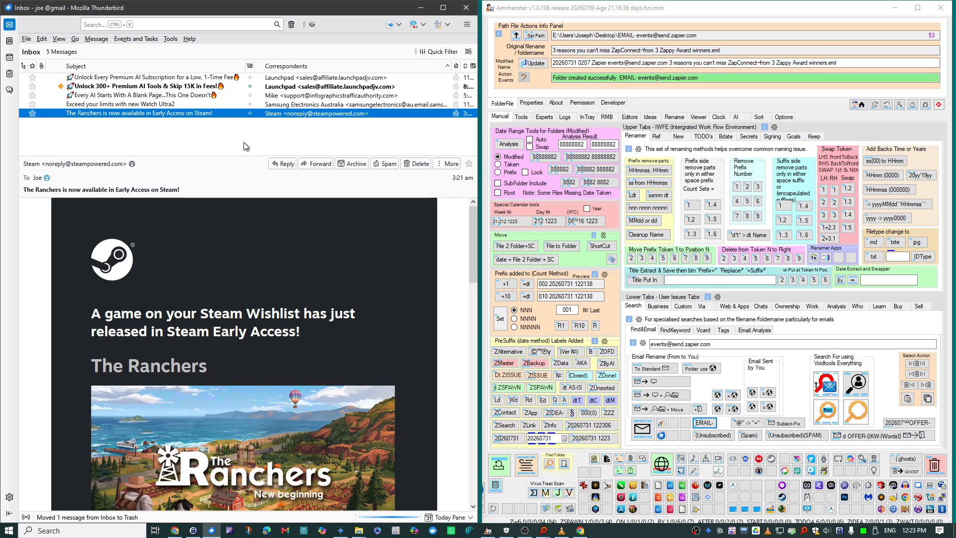
# File the Steam email about The Ranchers with Ammenster's rename, search and move action, and delete it from the inbox
pyautogui.moveTo(110, 112); pyautogui.dragTo(657, 413)
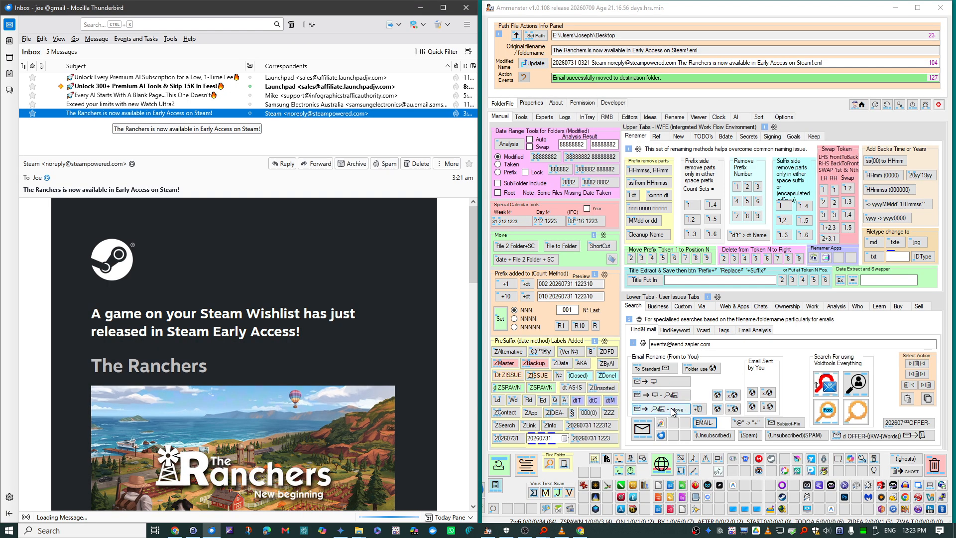
pyautogui.rightClick(236, 116)
pyautogui.click(311, 124)
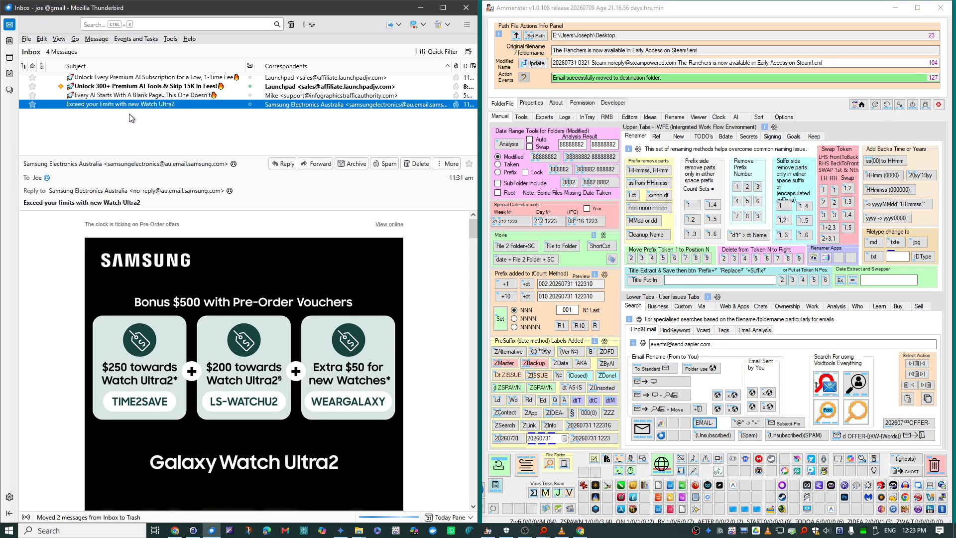
# File Samsung's "Exceed your limits with new Watch Ultra2" email with Ammenster's rename-and-move action and delete the inbox message
pyautogui.moveTo(123, 109); pyautogui.dragTo(647, 411)
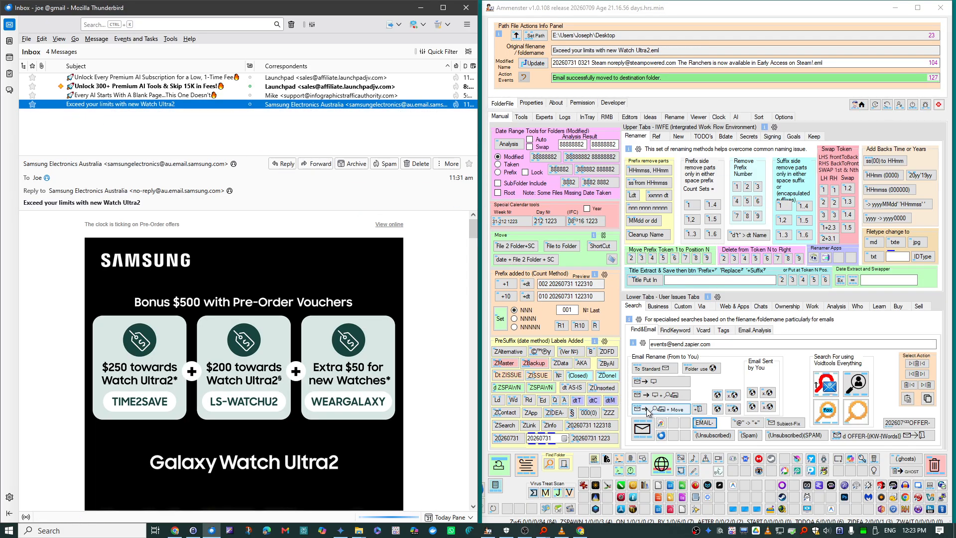
pyautogui.rightClick(157, 106)
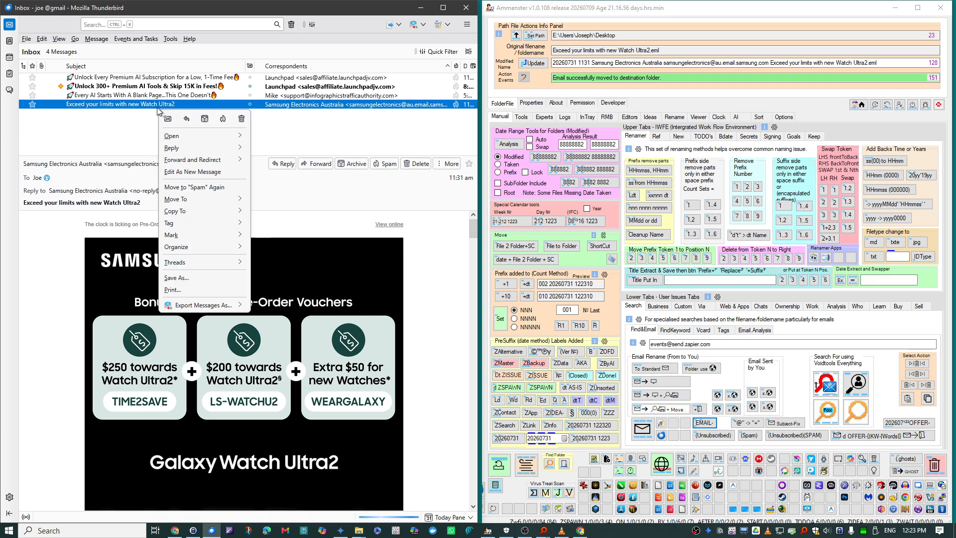
pyautogui.click(242, 119)
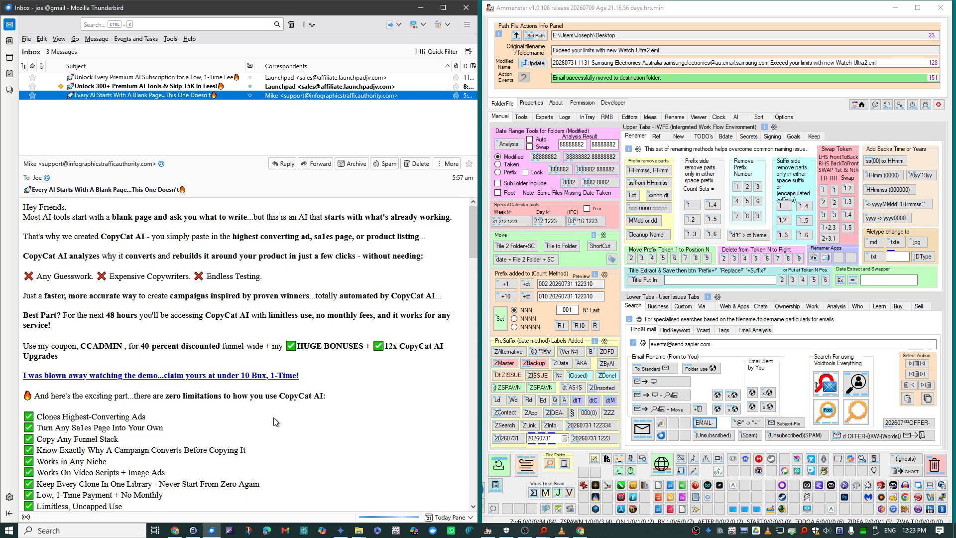
# Open the details of the Search in Everything extension in Thunderbird's add-ons manager to review its use case and setup requirements
pyautogui.click(280, 396)
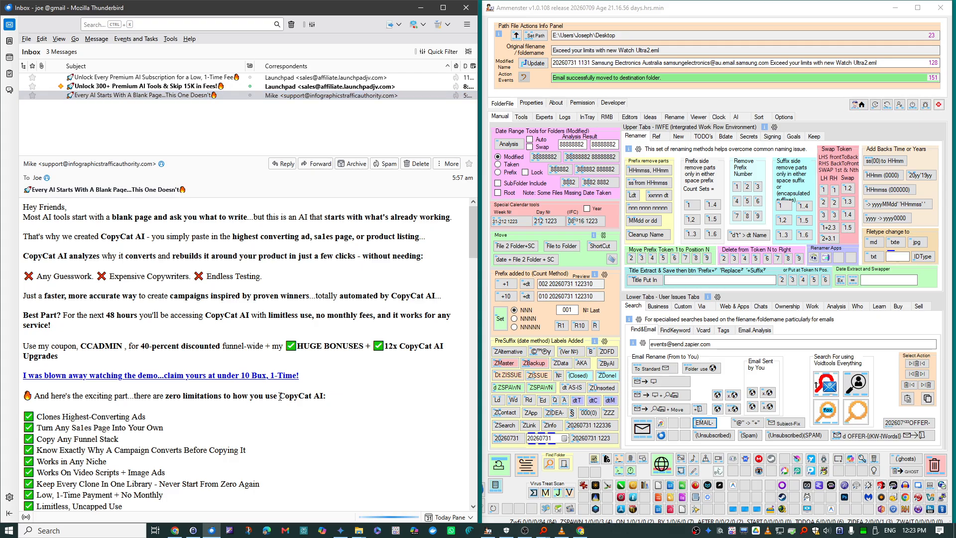
pyautogui.click(170, 39)
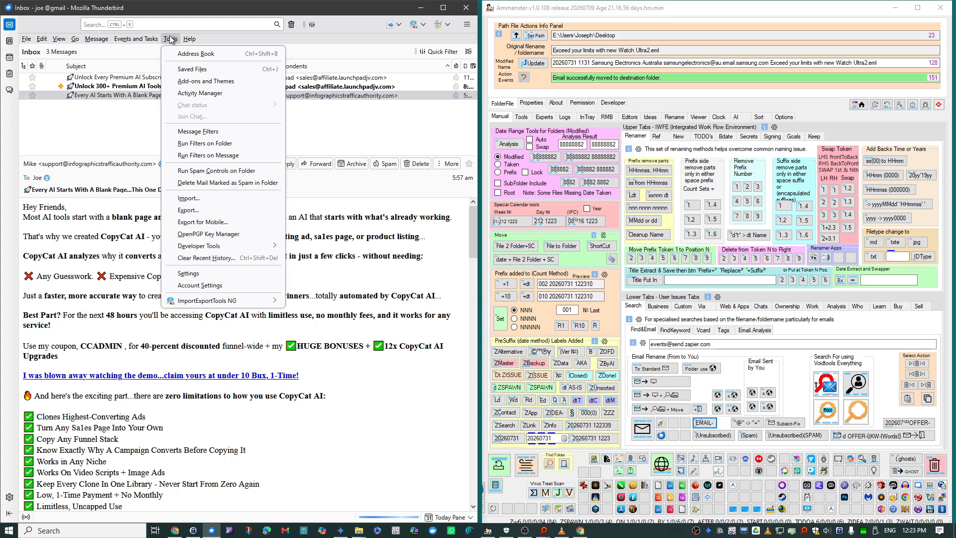
pyautogui.click(183, 81)
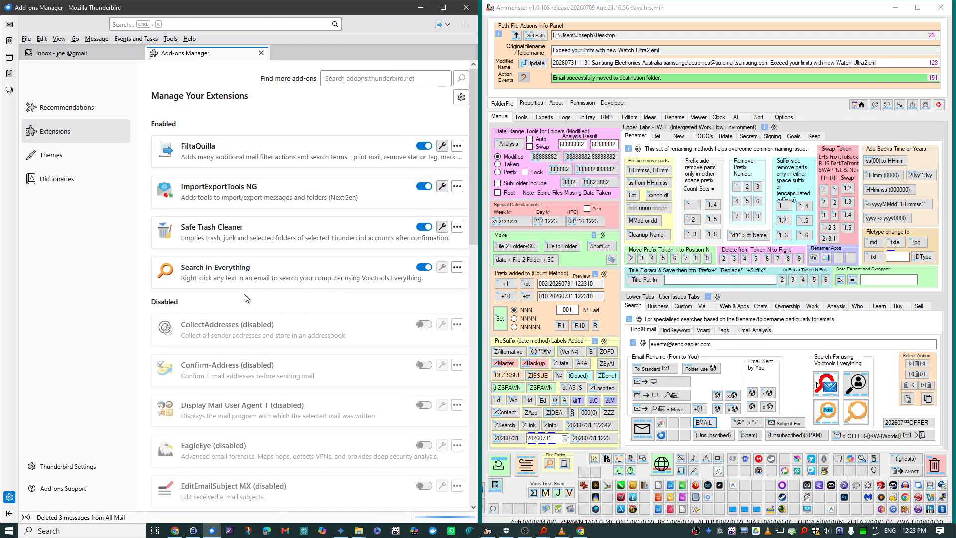
pyautogui.click(228, 274)
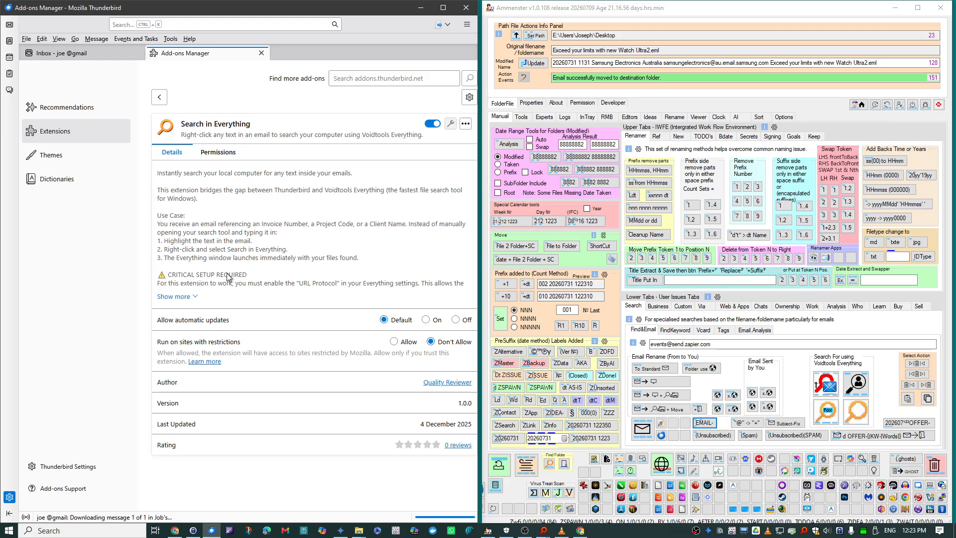
# Search Everything for "CopyCat AI" from the body of the "Every AI Starts With A Blank Page" inbox email, and dismiss the results window
pyautogui.click(86, 54)
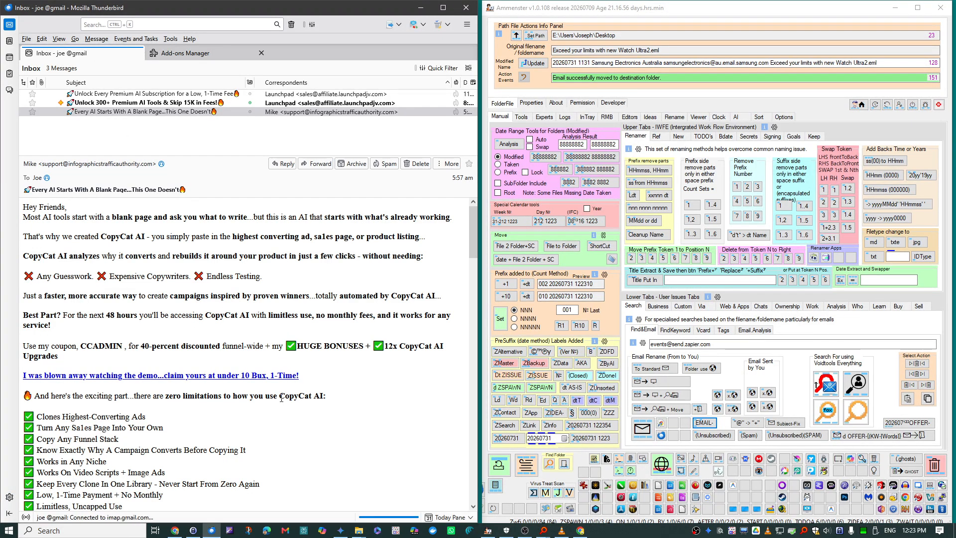
pyautogui.moveTo(281, 398); pyautogui.dragTo(320, 400)
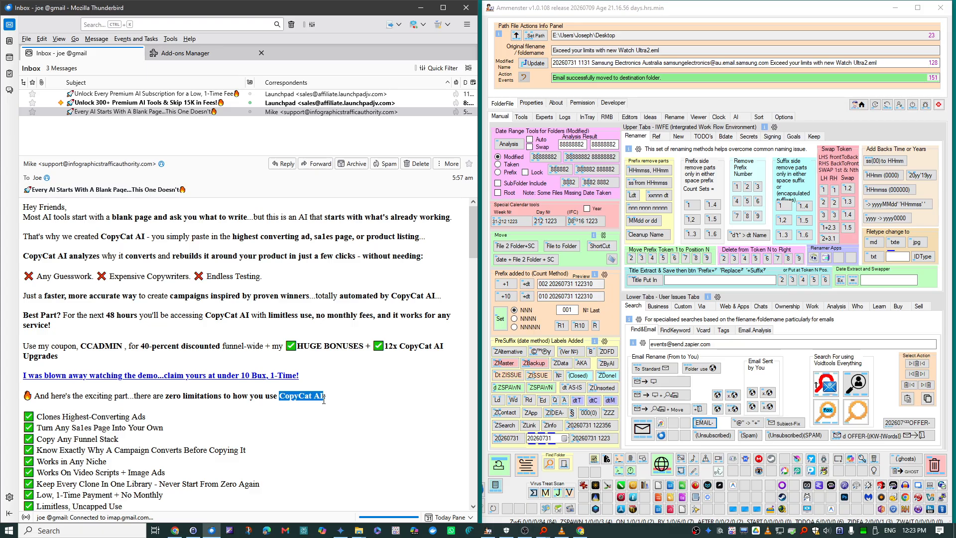
pyautogui.rightClick(305, 396)
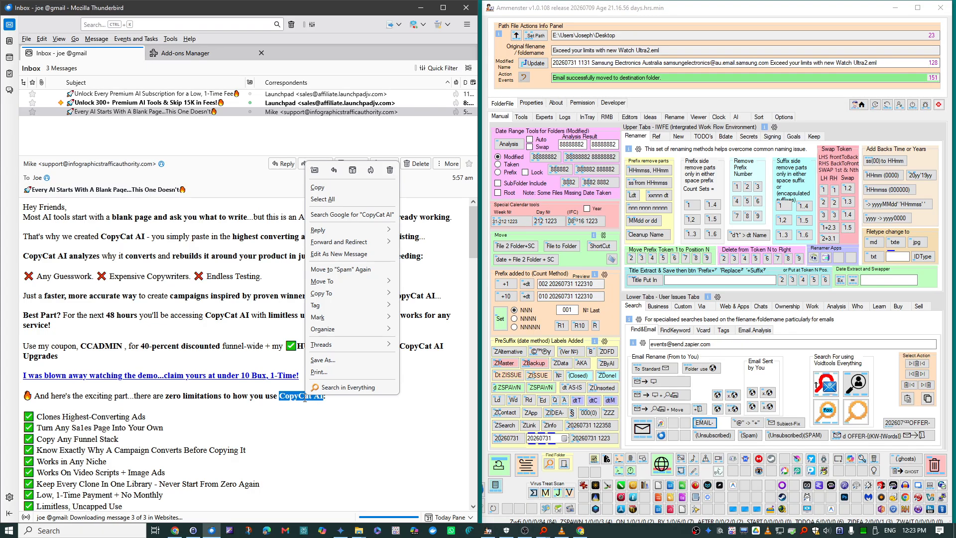
pyautogui.click(327, 387)
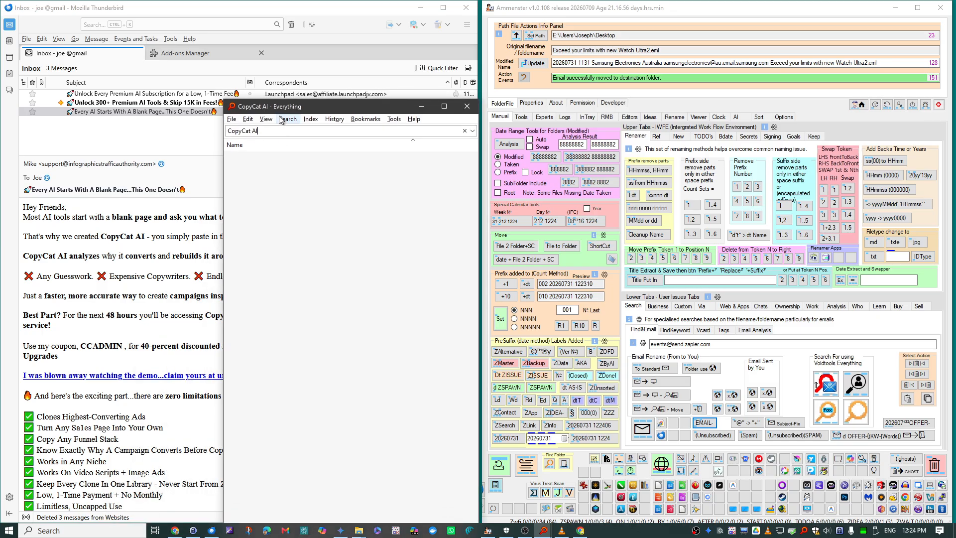
pyautogui.moveTo(281, 108); pyautogui.dragTo(224, 536)
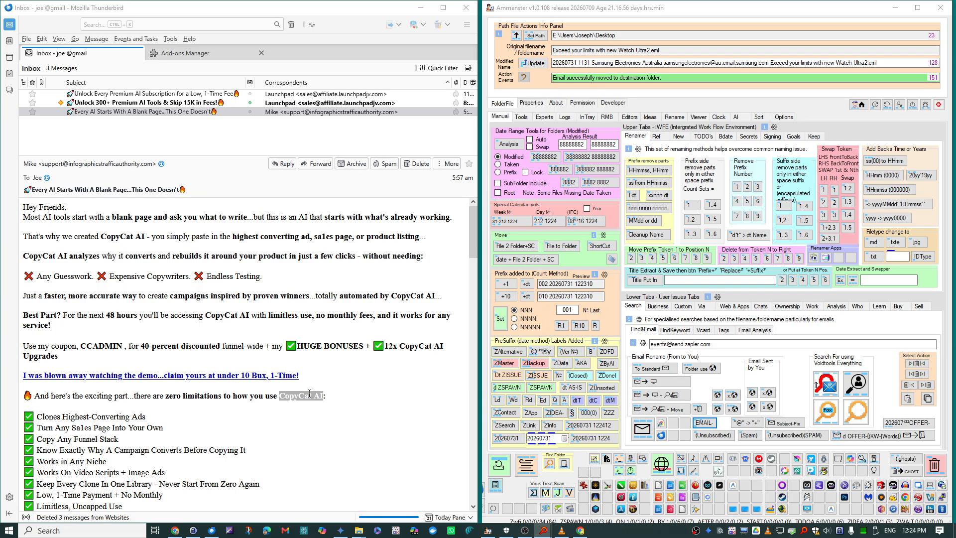
# Create the folder "20260731 OFFER- CopyCat AI" with Ammenster from the product name in the email and move it into the desktop OFFERS folder
pyautogui.rightClick(309, 393)
pyautogui.click(324, 183)
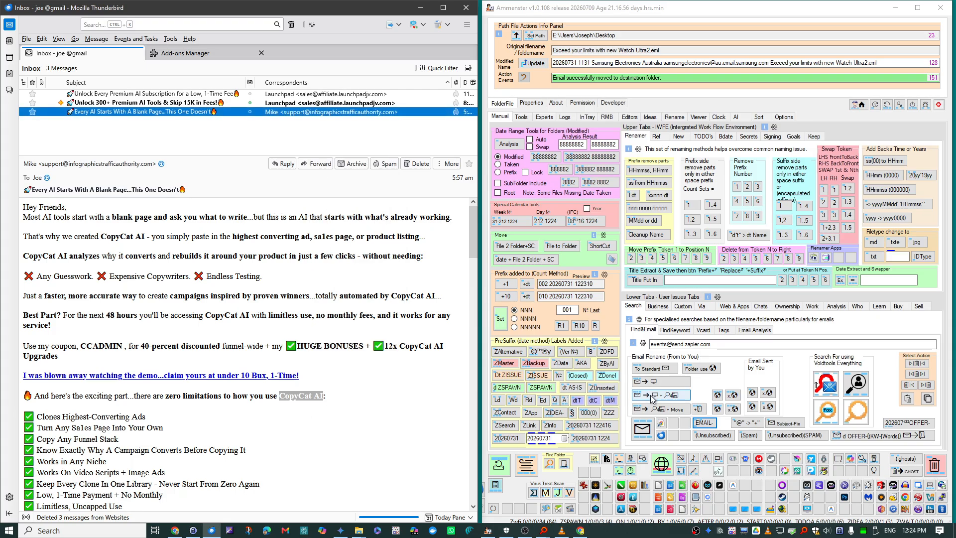
pyautogui.rightClick(668, 343)
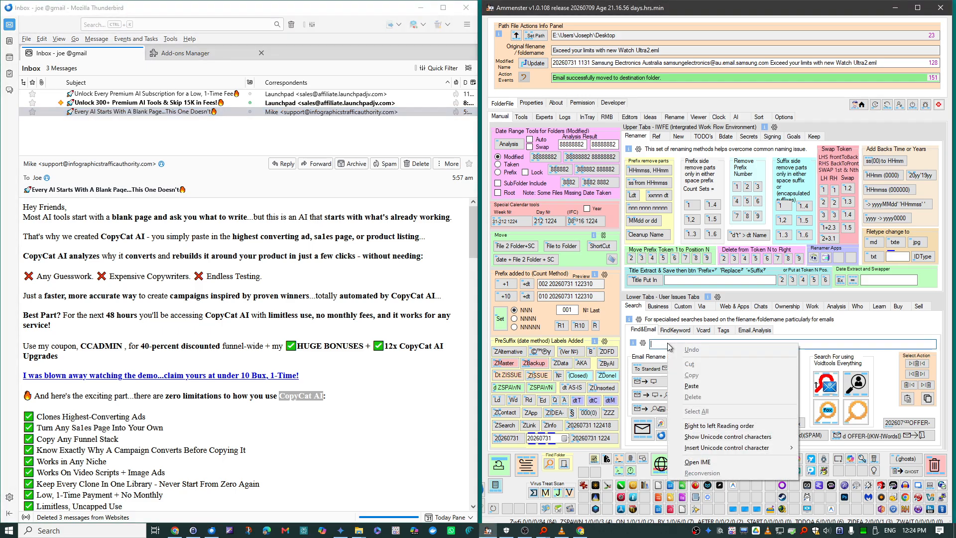
pyautogui.click(697, 386)
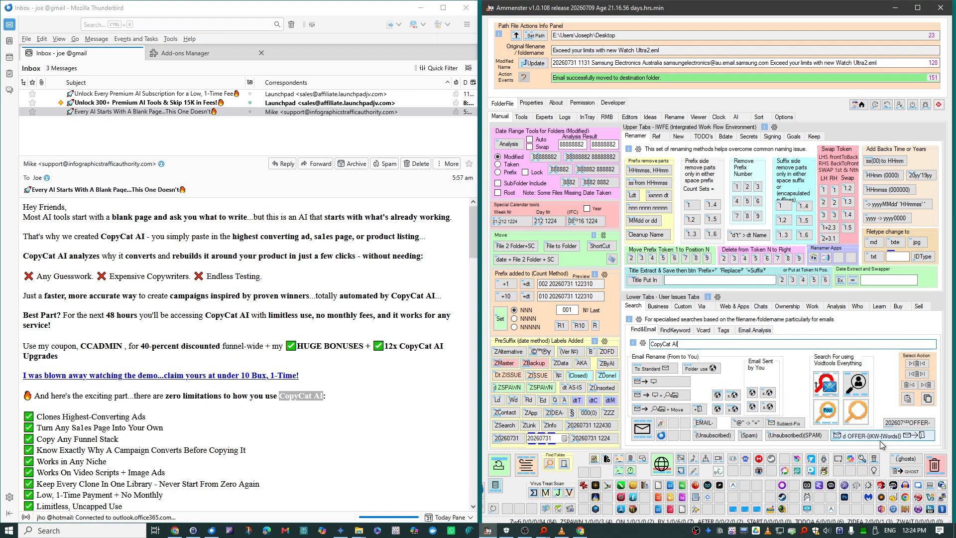
pyautogui.click(879, 440)
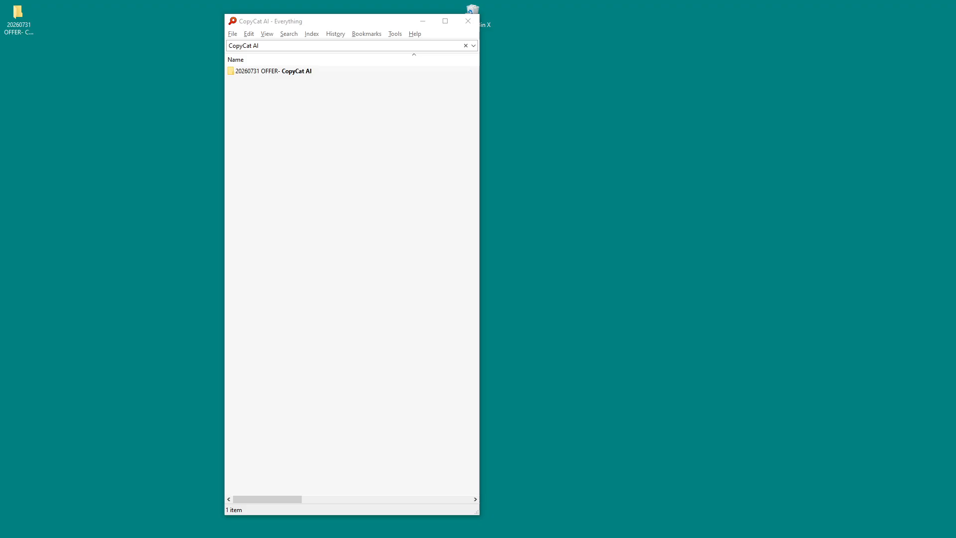
pyautogui.moveTo(19, 88); pyautogui.dragTo(35, 103)
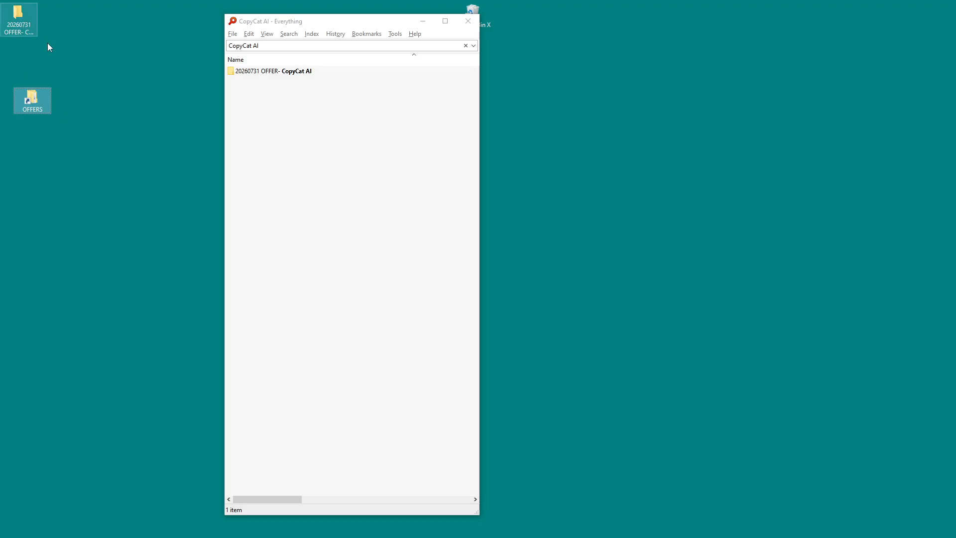
pyautogui.moveTo(19, 23); pyautogui.dragTo(30, 105)
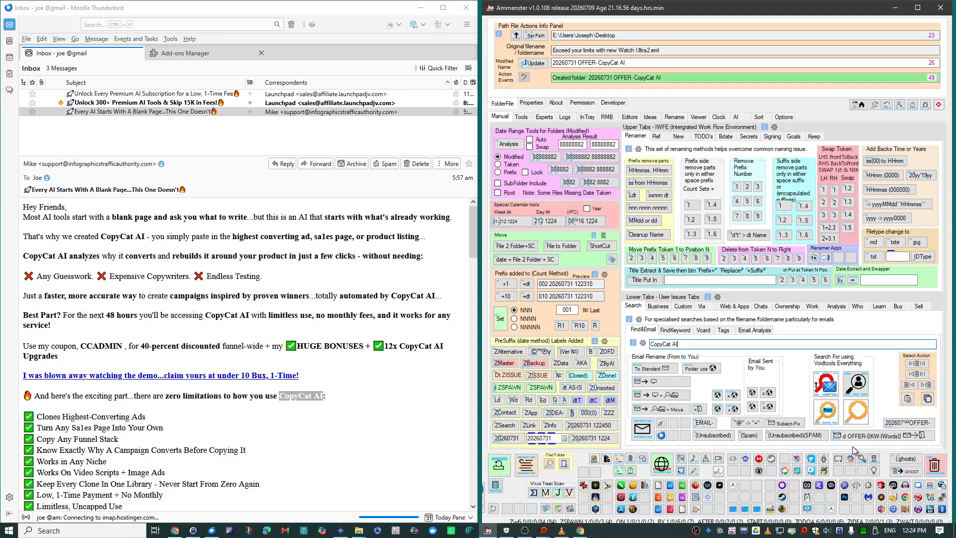
# List the July 2026 OFFER folders in Everything through Ammenster and close the earlier CopyCat AI search window
pyautogui.click(904, 426)
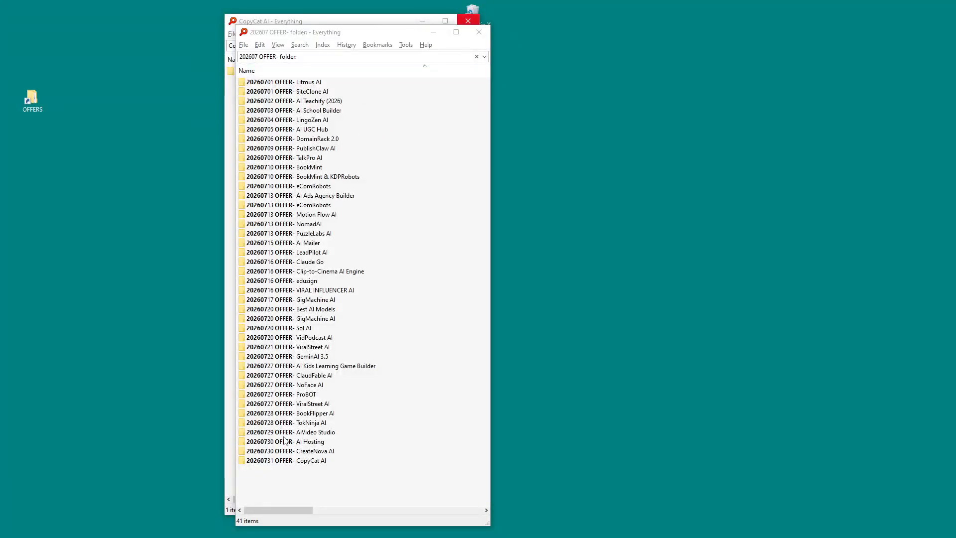
pyautogui.click(33, 98)
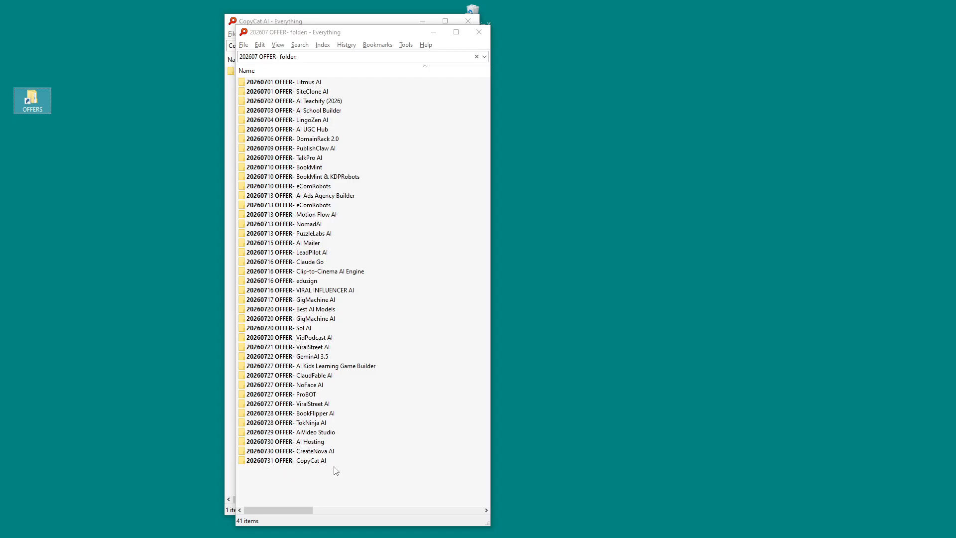
pyautogui.moveTo(327, 37); pyautogui.dragTo(187, 24)
pyautogui.click(468, 21)
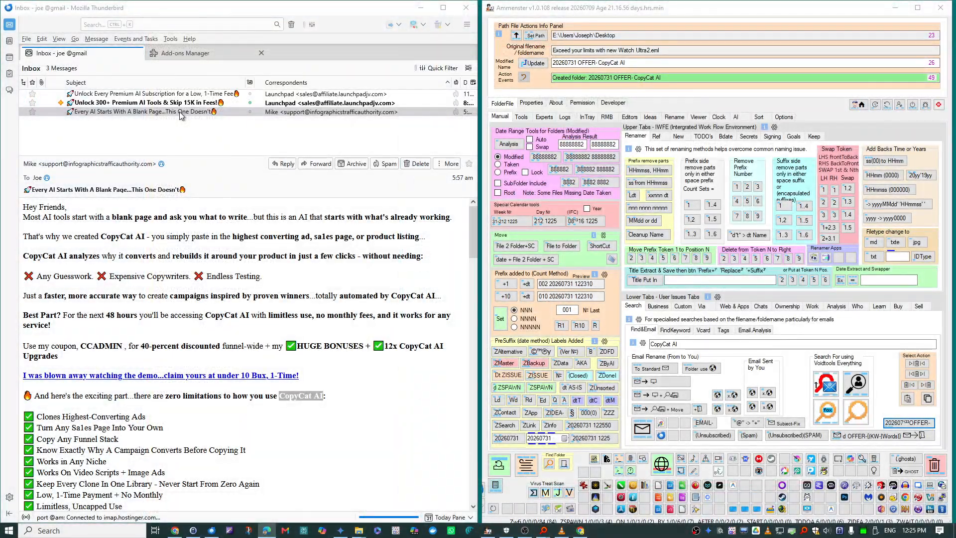
# Save the "Every AI Starts With A Blank Page" email to the desktop with Ammenster's rename-to-desktop action and select the resulting file
pyautogui.click(168, 113)
pyautogui.moveTo(168, 113); pyautogui.dragTo(661, 384)
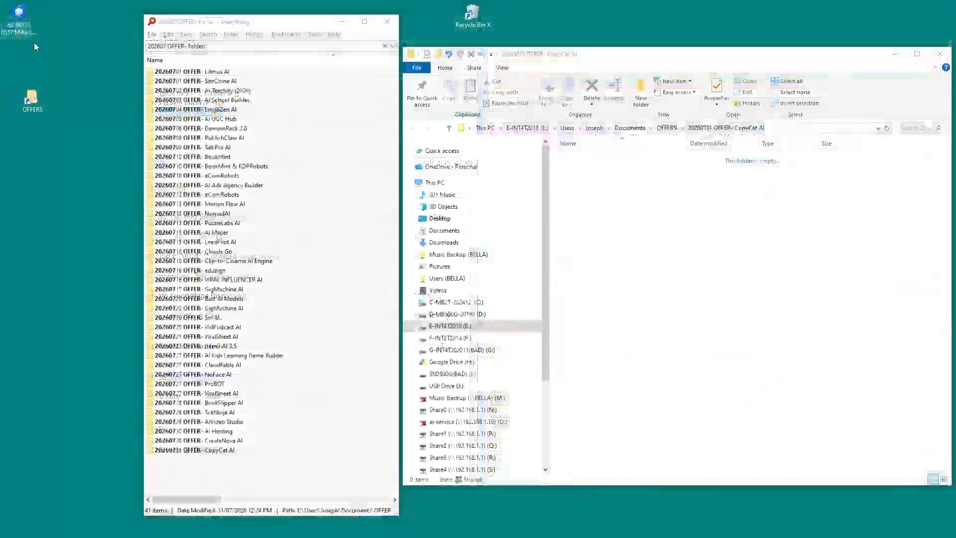
pyautogui.click(21, 12)
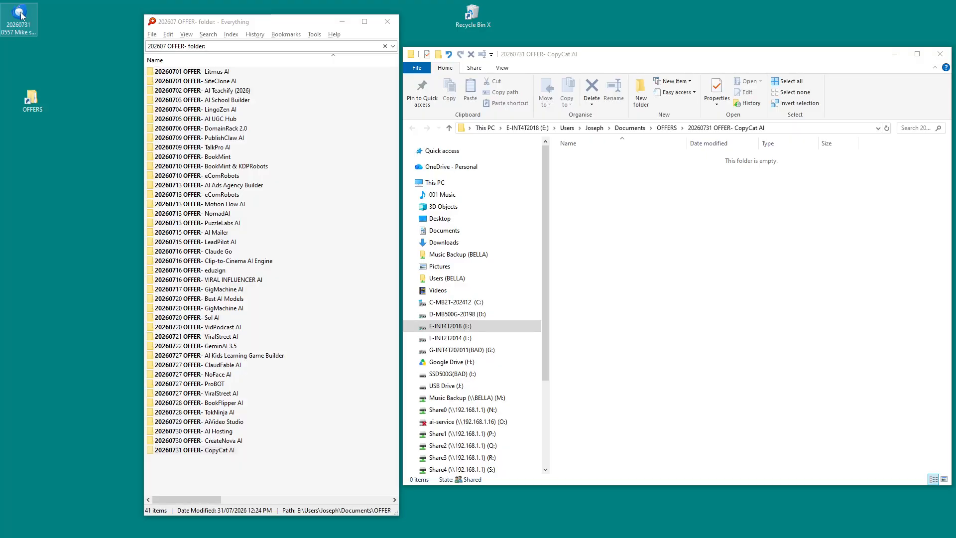
pyautogui.click(23, 13)
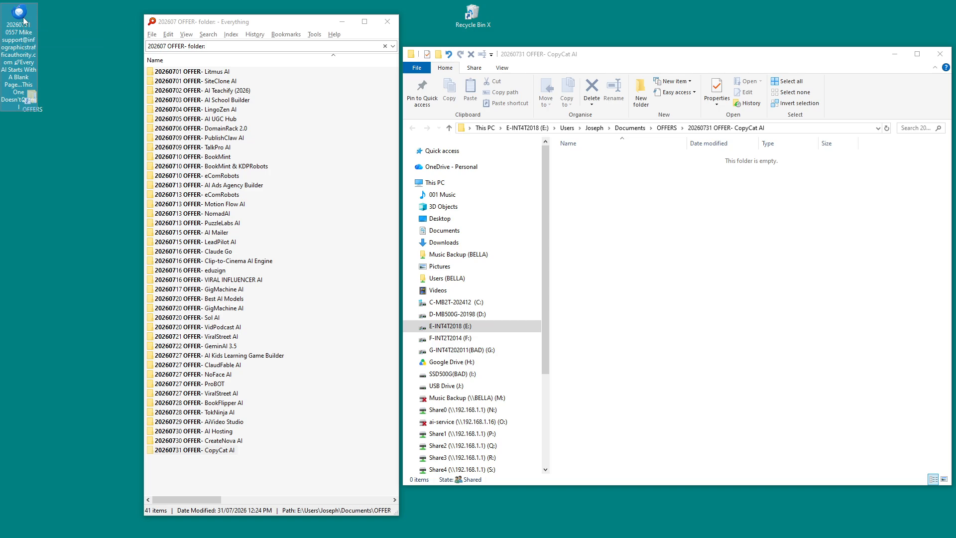
# Move the renamed email file into the "20260731 OFFER- CopyCat AI" folder and delete the original message from the inbox
pyautogui.moveTo(24, 20); pyautogui.dragTo(224, 455)
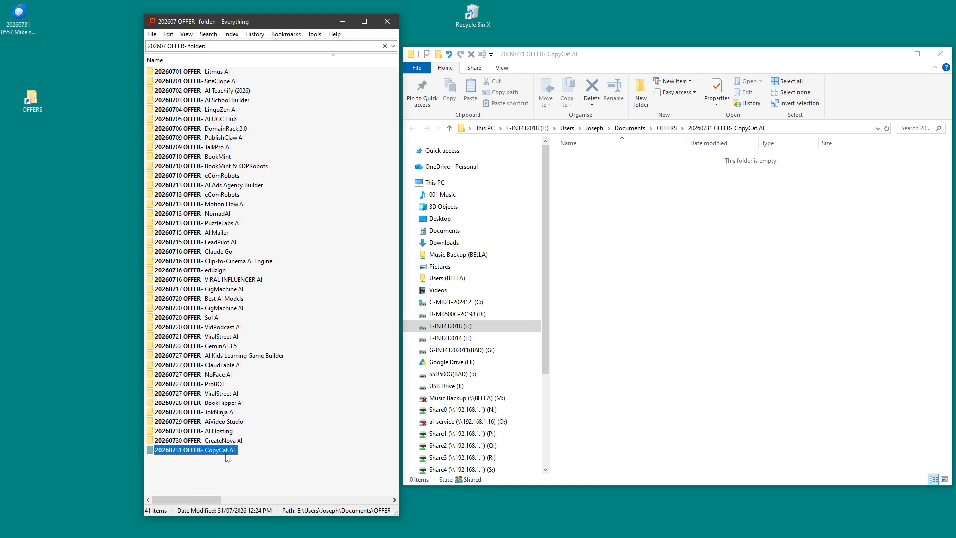
pyautogui.click(939, 54)
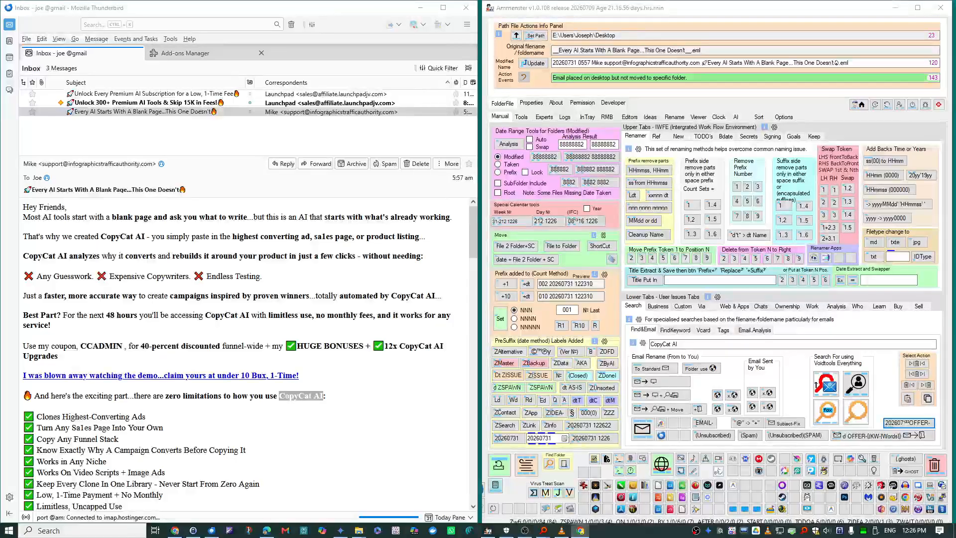
pyautogui.rightClick(165, 111)
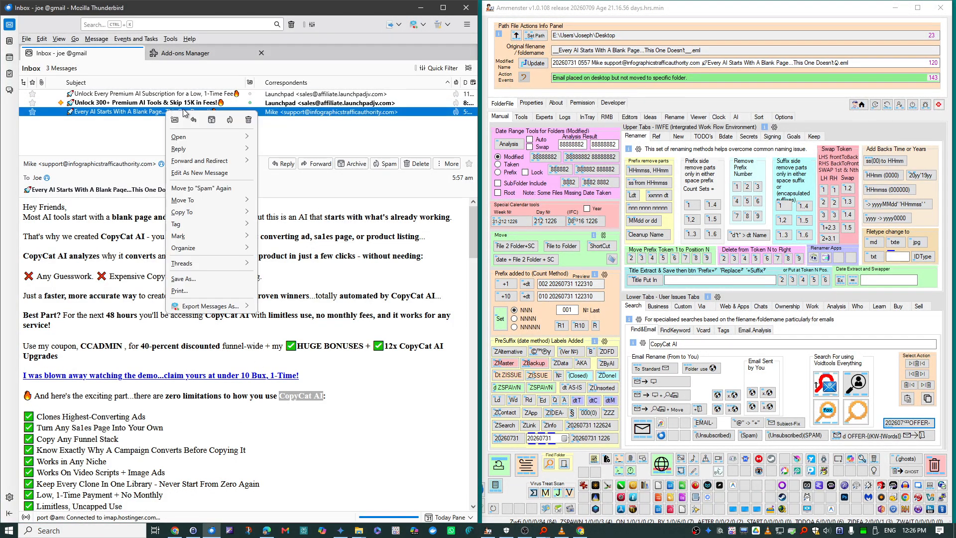
pyautogui.click(247, 121)
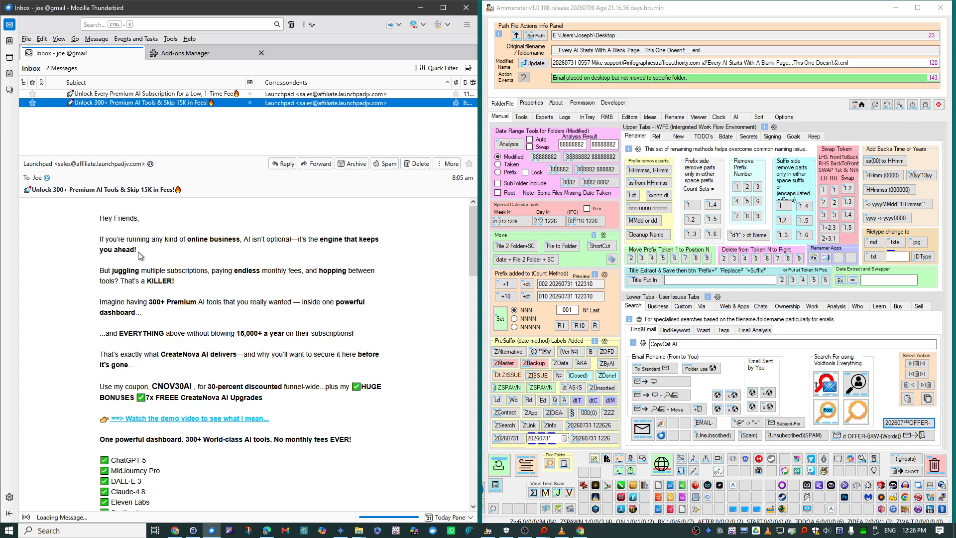
# Identify the product in Launchpad's "Unlock 300+ Premium AI Tools" email and save the email to the desktop with Ammenster's rename action
pyautogui.scroll(-4, 229, 334)
pyautogui.scroll(-2, 228, 333)
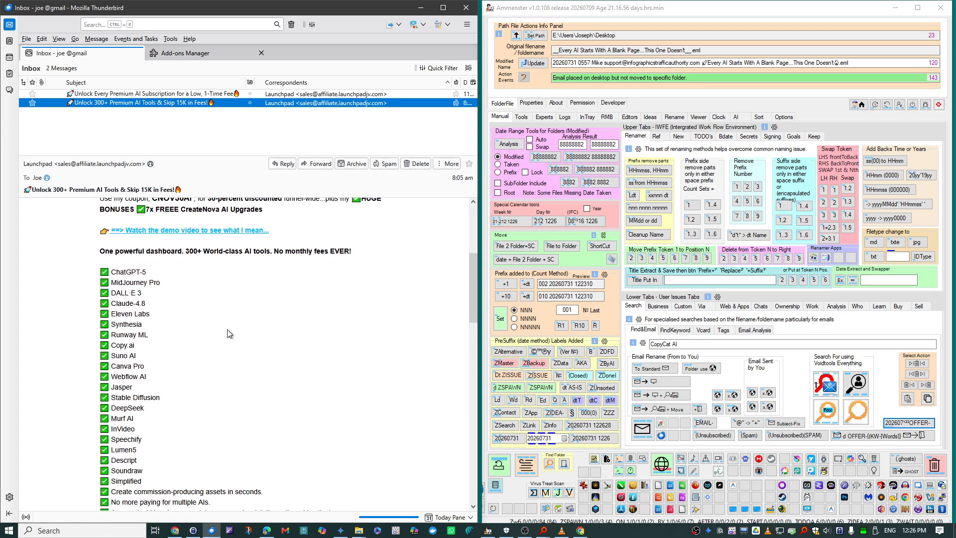
pyautogui.scroll(4, 240, 302)
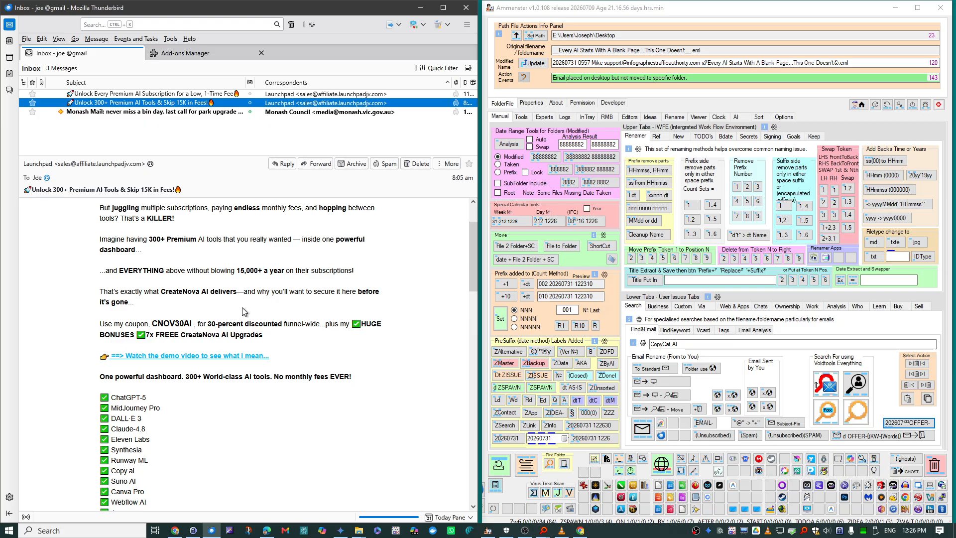
pyautogui.scroll(-10, 249, 370)
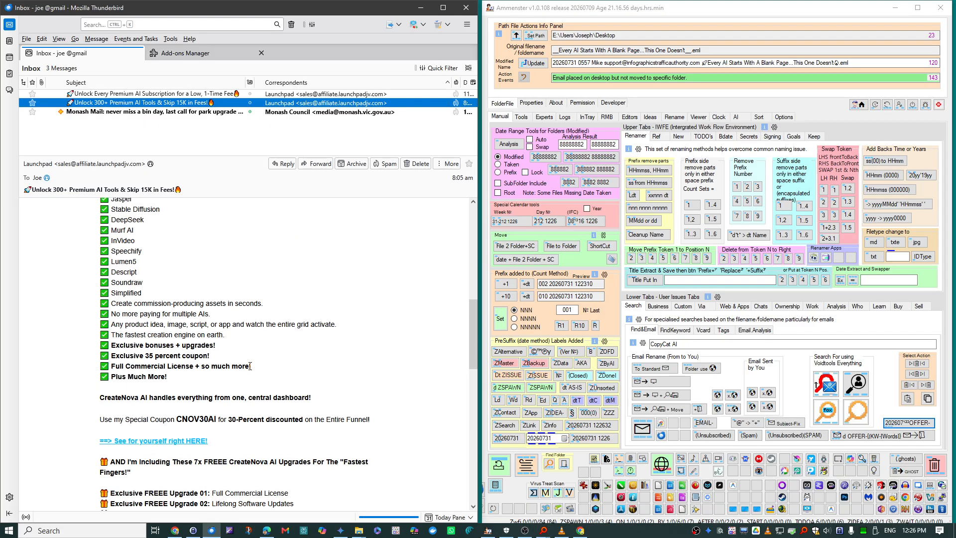
pyautogui.scroll(-8, 292, 477)
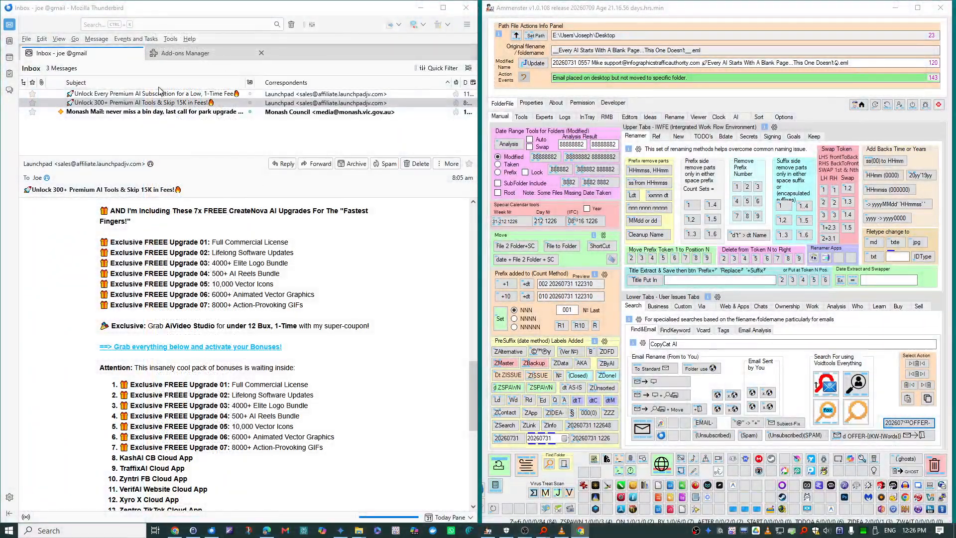
pyautogui.click(96, 103)
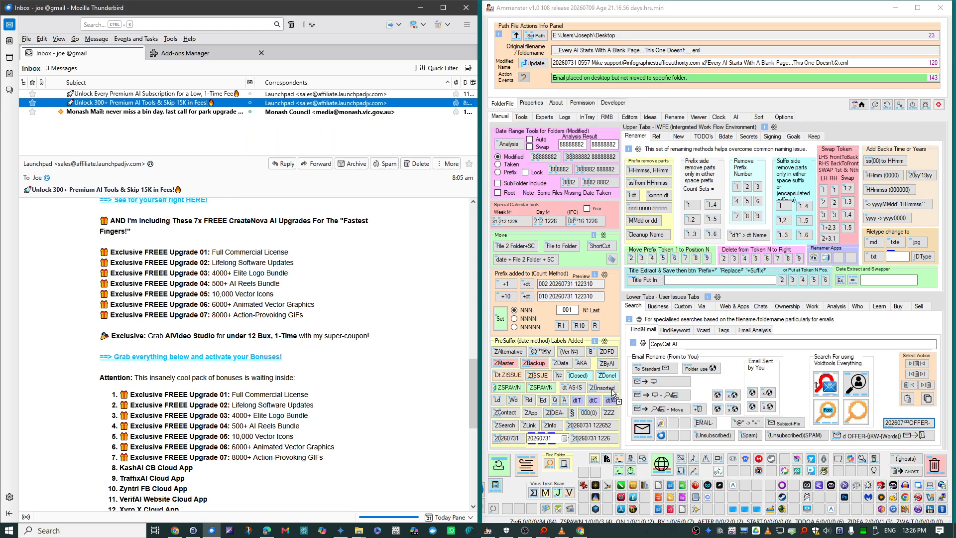
pyautogui.click(658, 385)
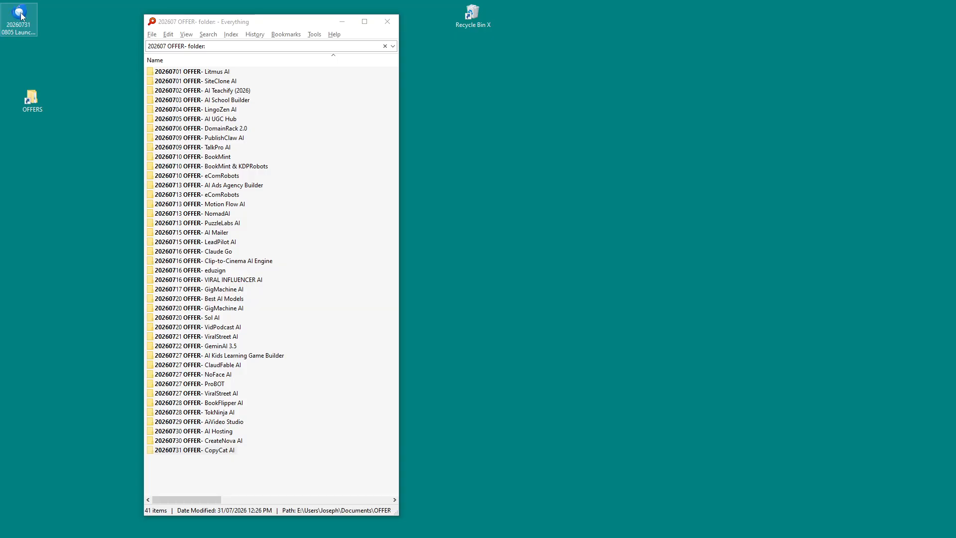
# Move the renamed Launchpad email file from the desktop into its OFFER folder in the Everything results and delete the inbox message
pyautogui.moveTo(23, 17); pyautogui.dragTo(74, 60)
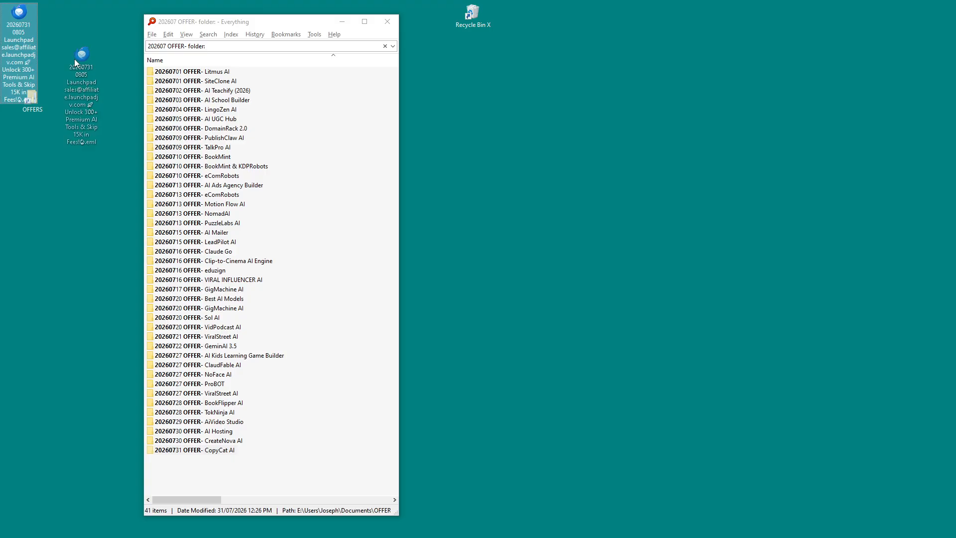
pyautogui.moveTo(74, 59); pyautogui.dragTo(74, 59)
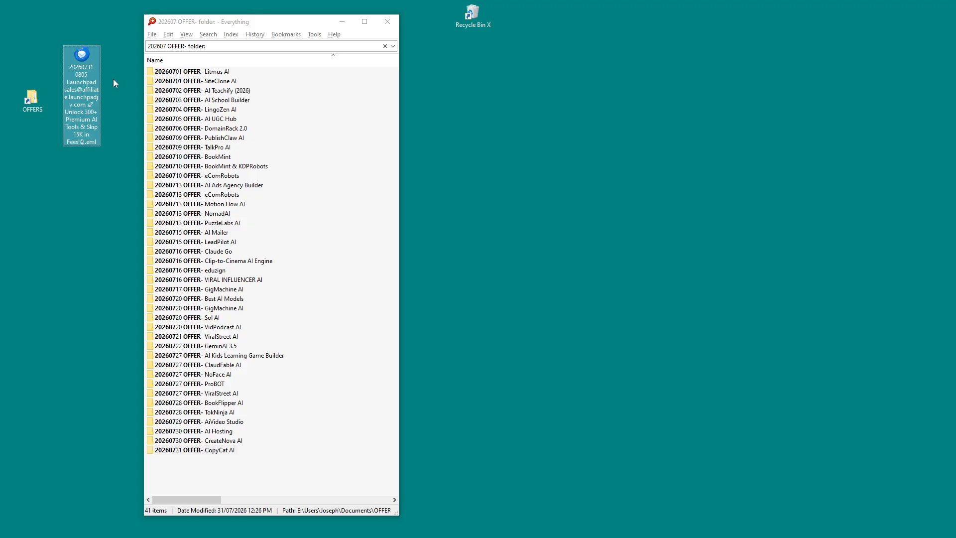
pyautogui.moveTo(69, 61); pyautogui.dragTo(232, 425)
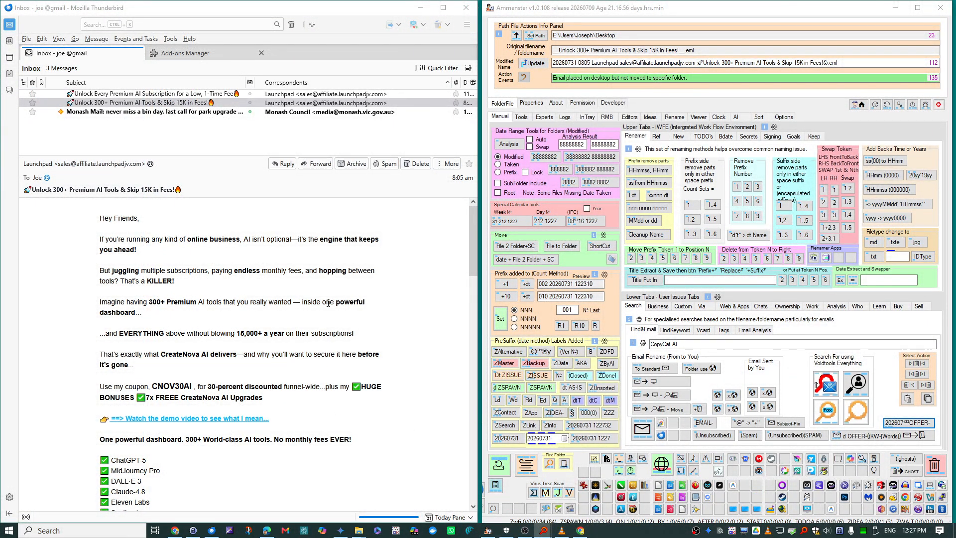
pyautogui.rightClick(198, 104)
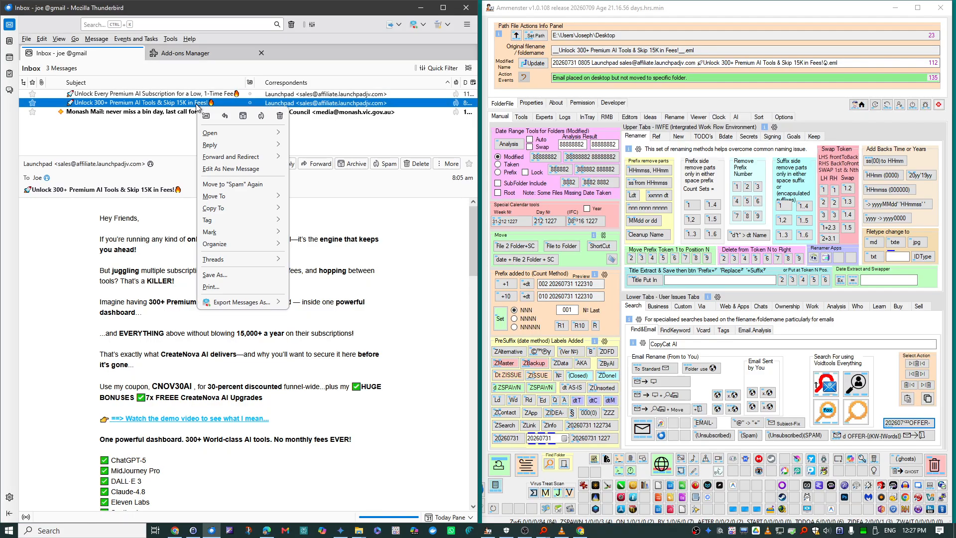
pyautogui.click(279, 116)
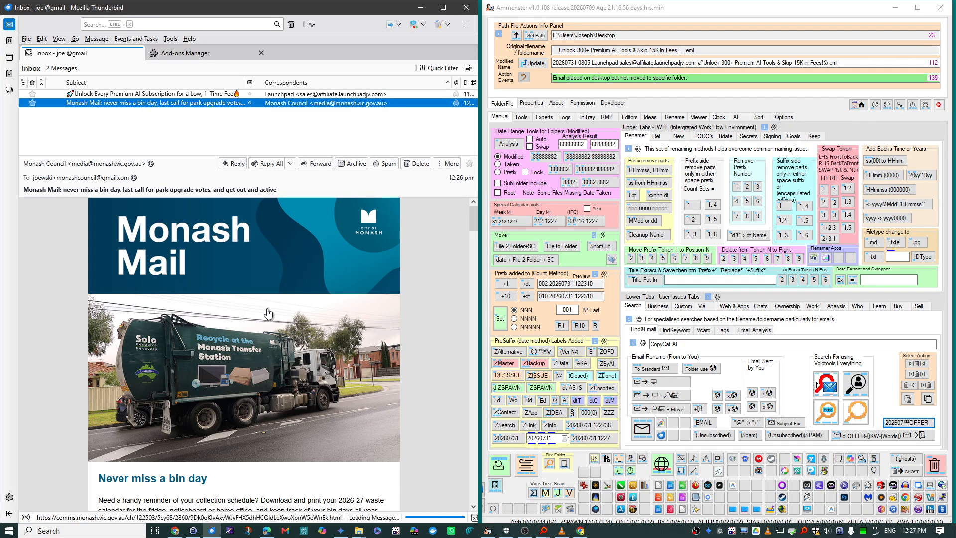
# Look through the whole Monash Mail newsletter from Monash Council
pyautogui.scroll(-15, 267, 313)
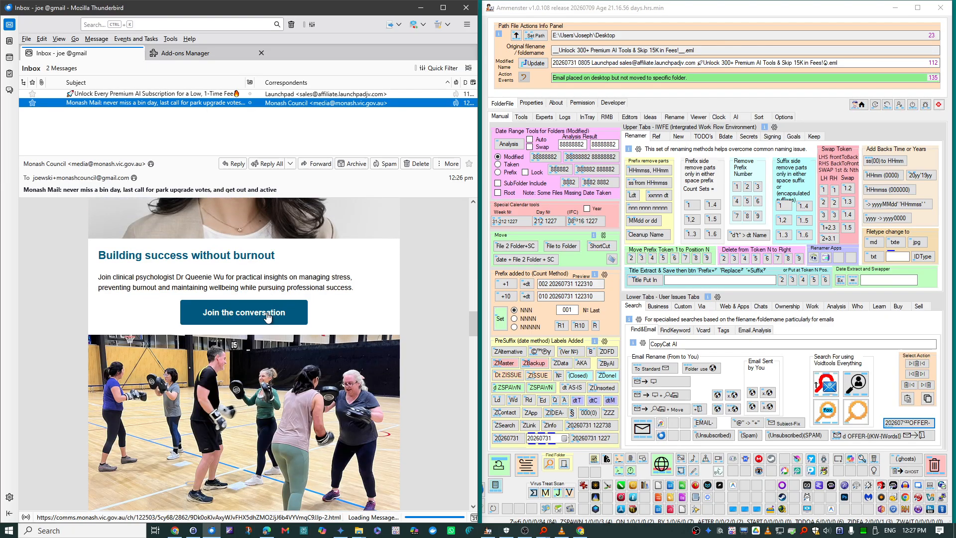
pyautogui.scroll(-10, 267, 312)
pyautogui.scroll(4, 275, 351)
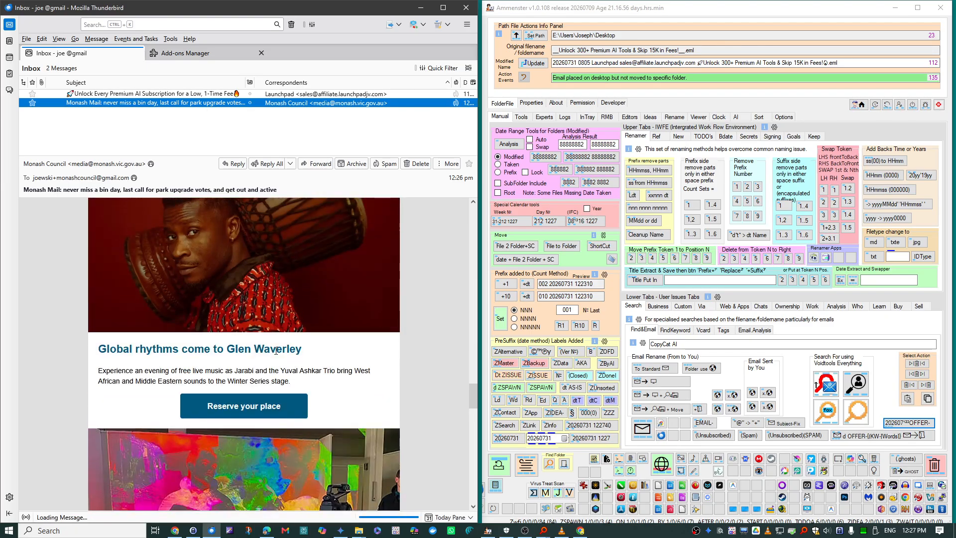
pyautogui.scroll(20, 275, 351)
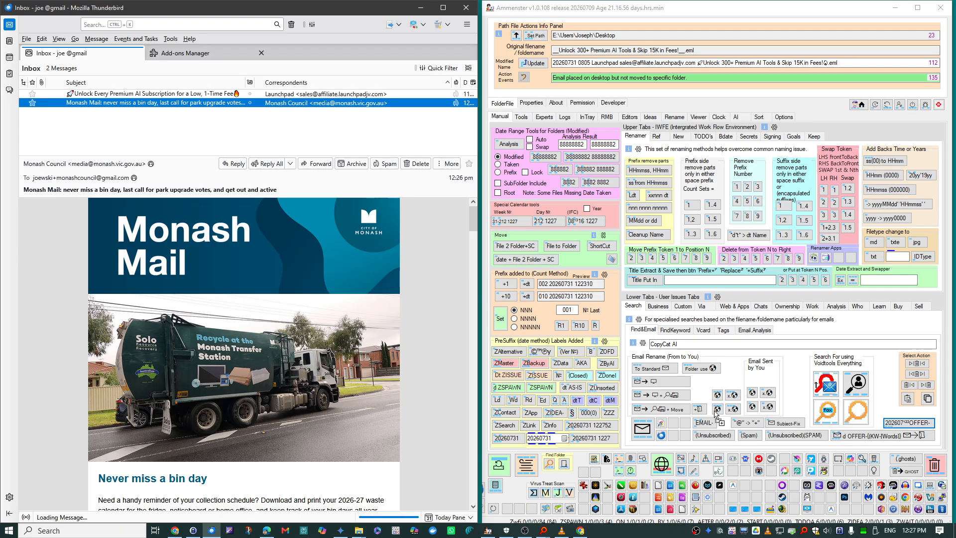
# File the Monash Mail email in Monash Council's EMAIL folder with Ammenster's rename-and-move action and check the folder's saved emails with widened file names
pyautogui.click(699, 411)
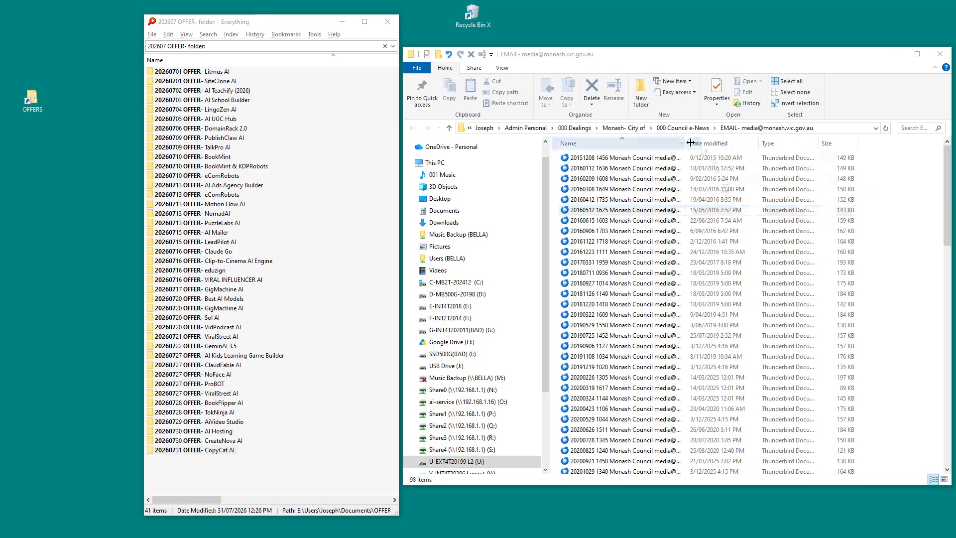
pyautogui.moveTo(687, 143); pyautogui.dragTo(771, 145)
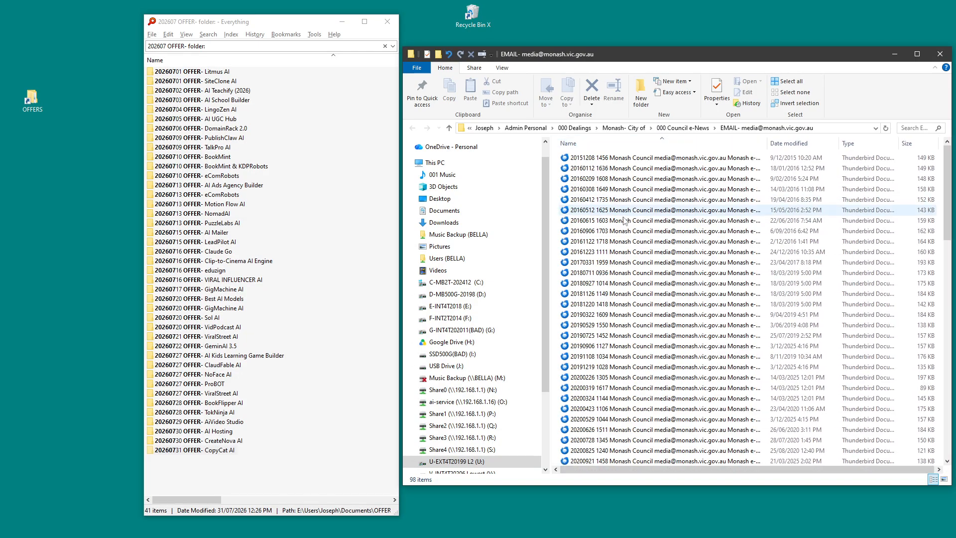
pyautogui.scroll(-20, 642, 261)
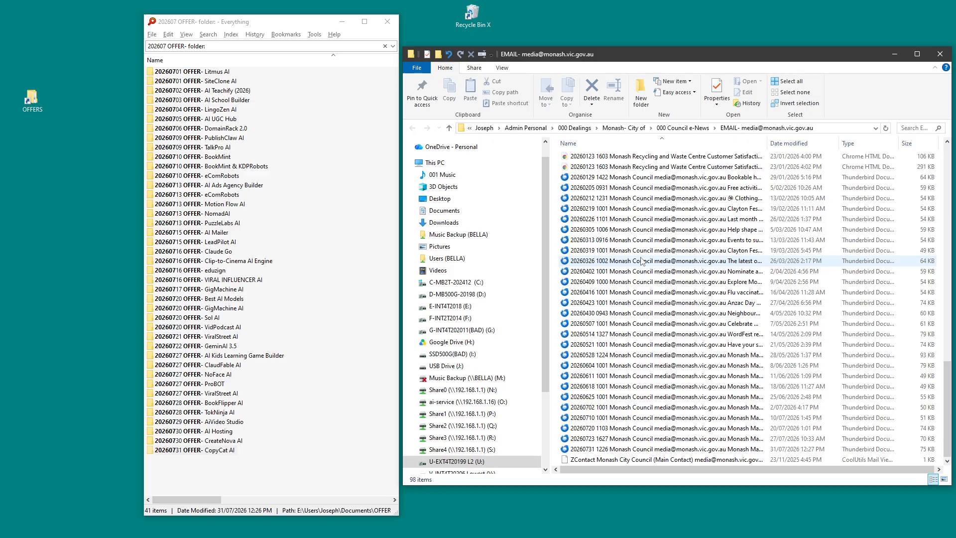
pyautogui.scroll(15, 642, 261)
pyautogui.scroll(2, 641, 262)
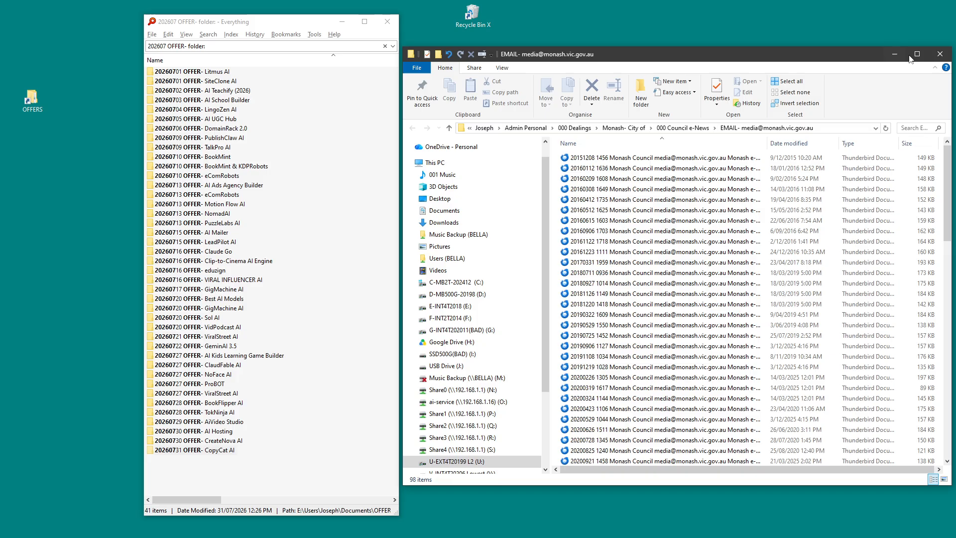
# Close the council's email folder window and delete the Monash Mail message from the Thunderbird inbox
pyautogui.click(938, 56)
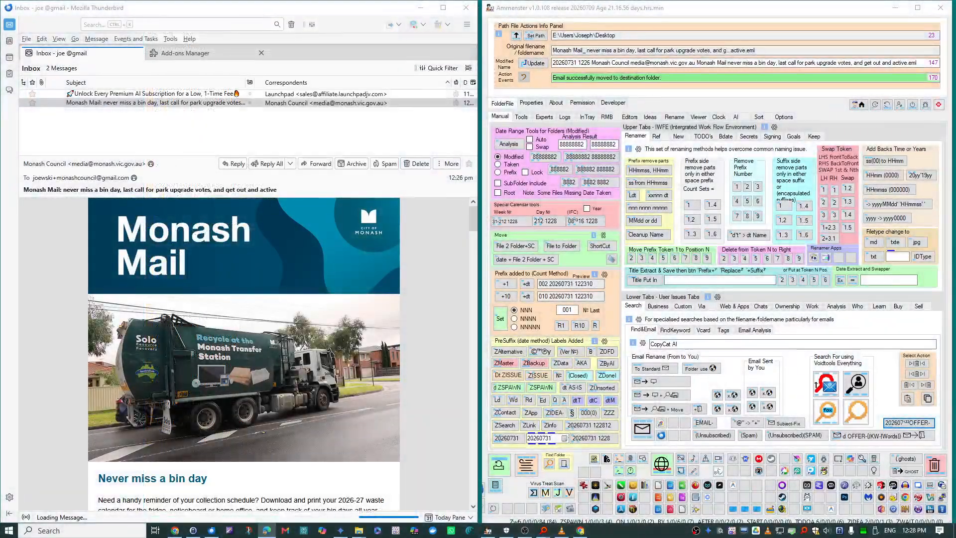
pyautogui.rightClick(214, 103)
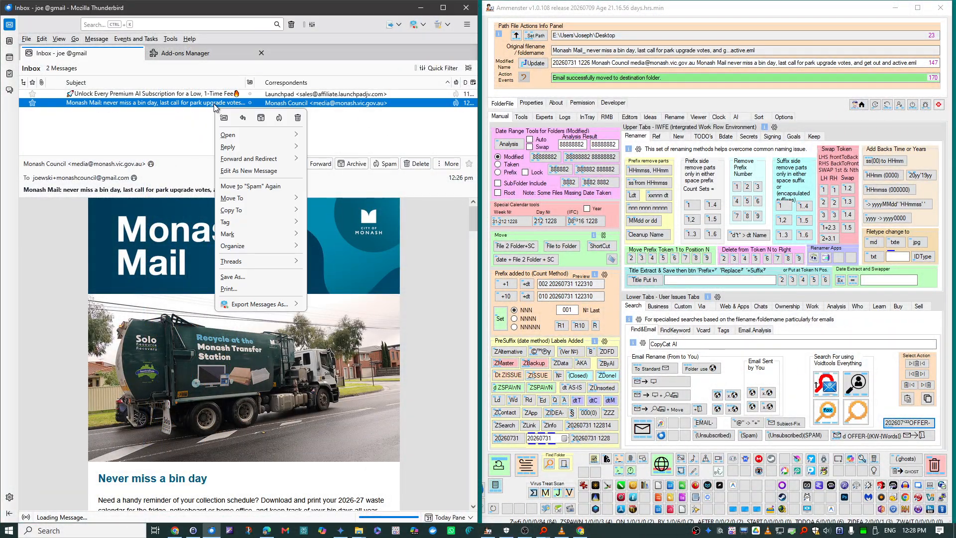
pyautogui.click(288, 121)
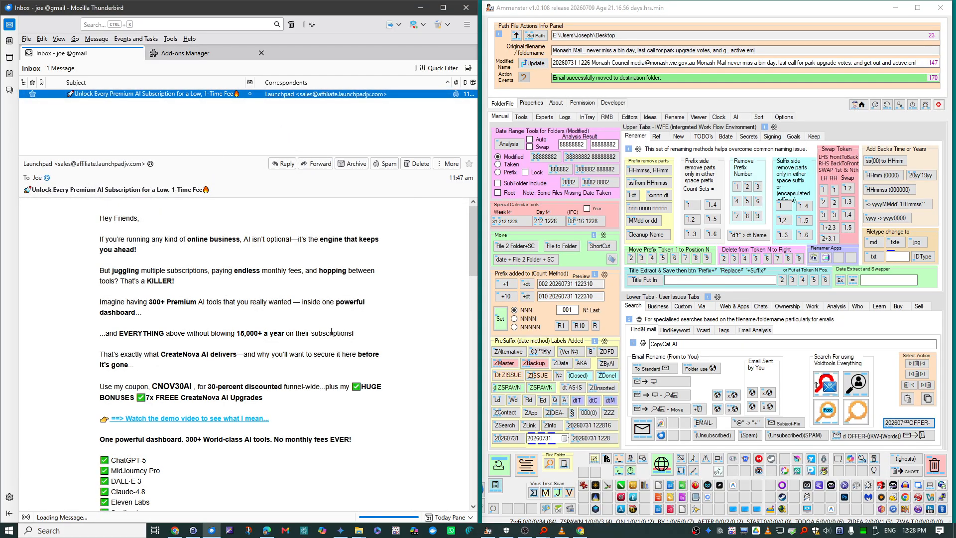
# Identify the product in Launchpad's "Unlock Every Premium AI Subscription" email and save the email to the desktop with Ammenster's rename action
pyautogui.scroll(-5, 343, 329)
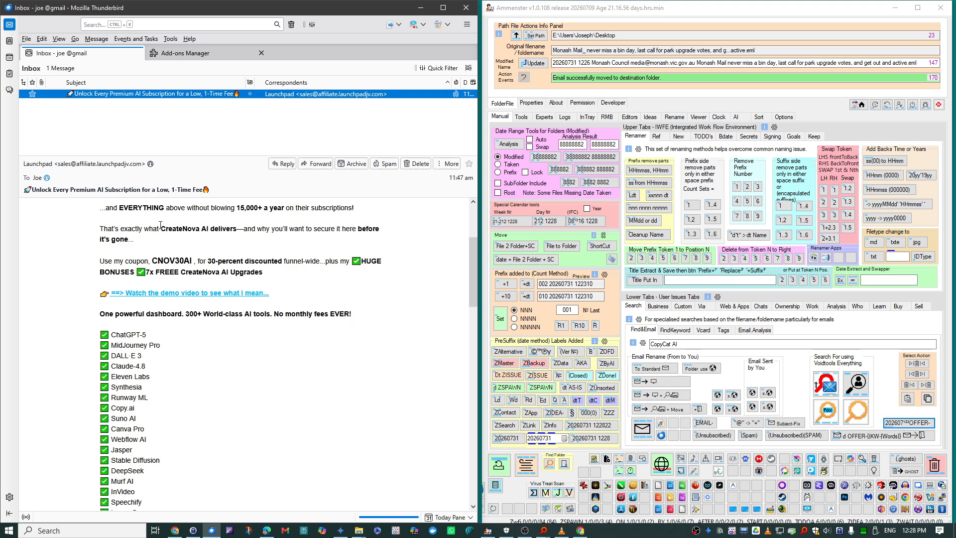
pyautogui.moveTo(161, 229); pyautogui.dragTo(202, 230)
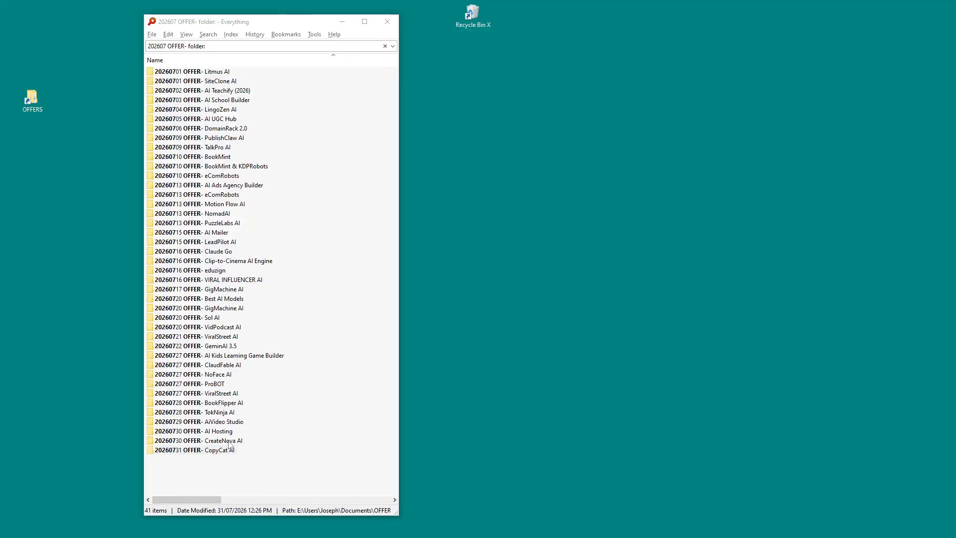
pyautogui.click(214, 448)
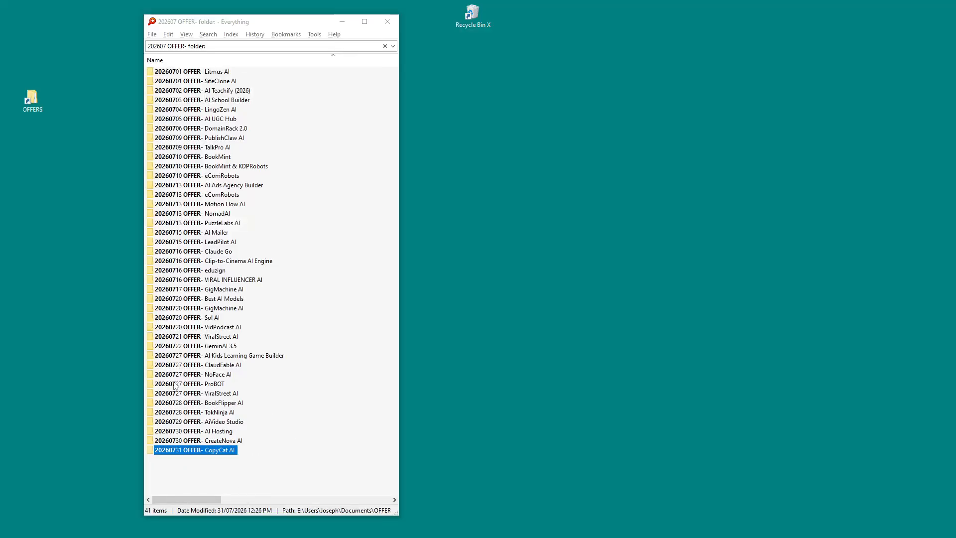
pyautogui.doubleClick(195, 448)
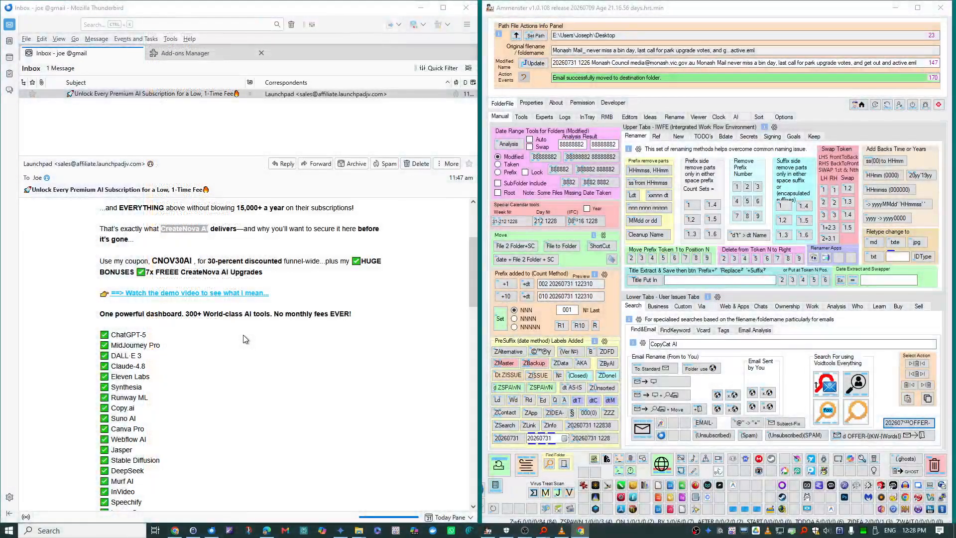
pyautogui.click(73, 93)
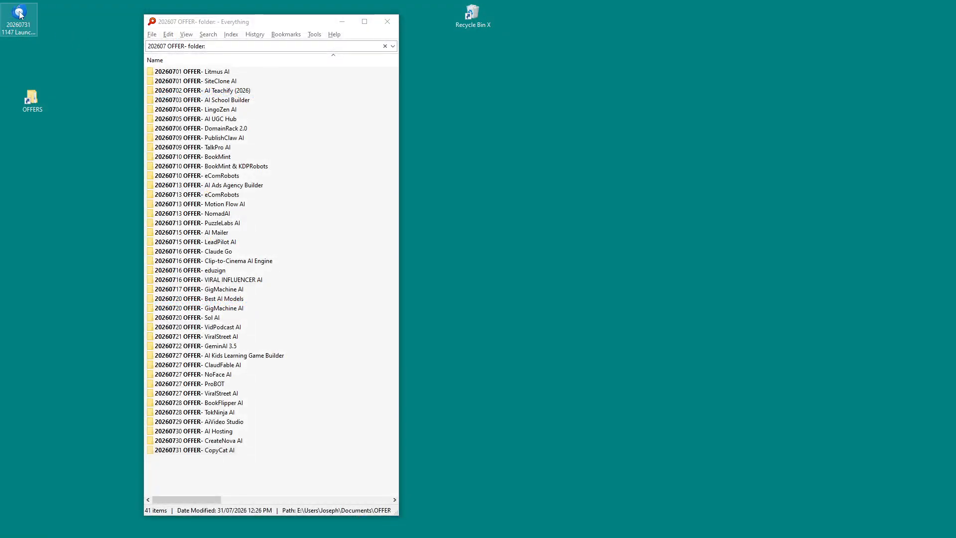
# Move the renamed Launchpad email file into the "20260730 OFFER- CreateNova AI" folder, check the folder's contents and close it
pyautogui.moveTo(33, 17); pyautogui.dragTo(241, 444)
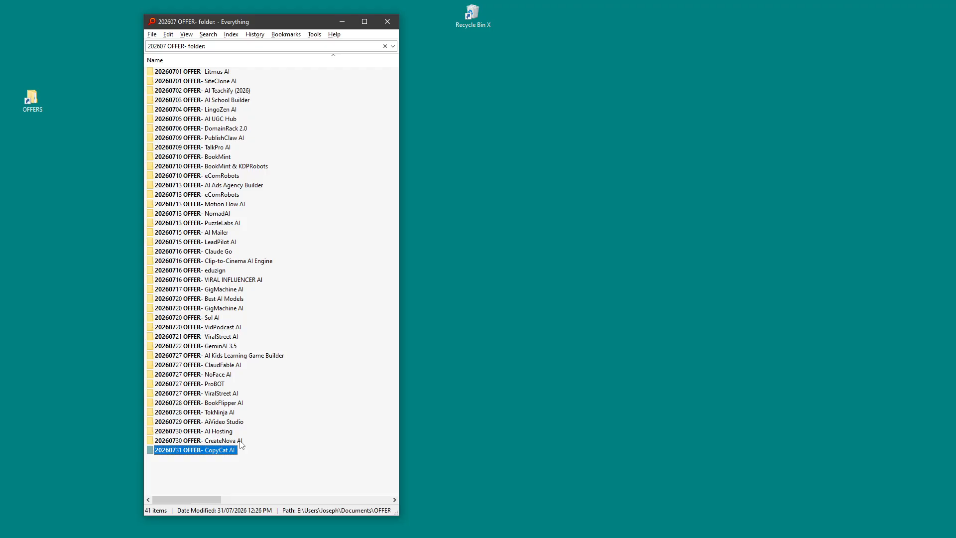
pyautogui.doubleClick(241, 444)
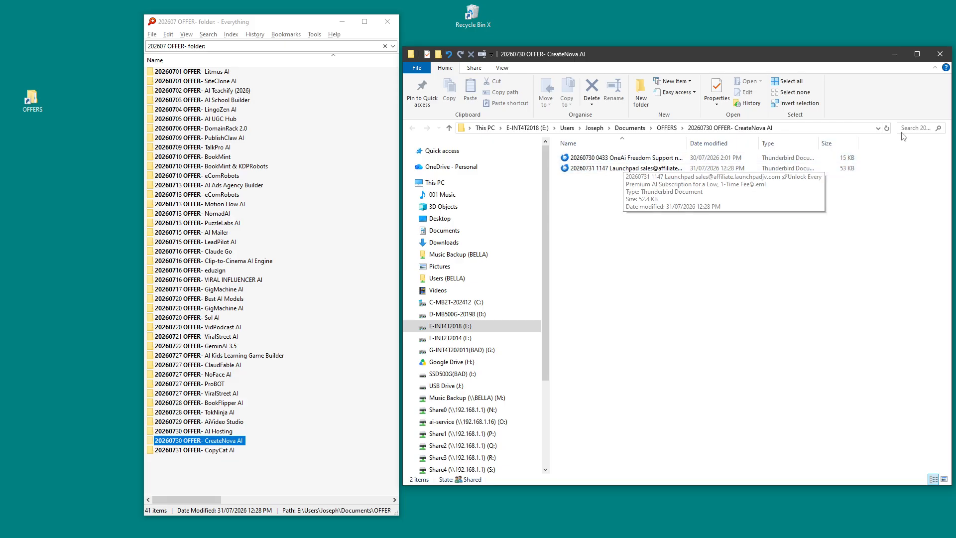
pyautogui.click(940, 54)
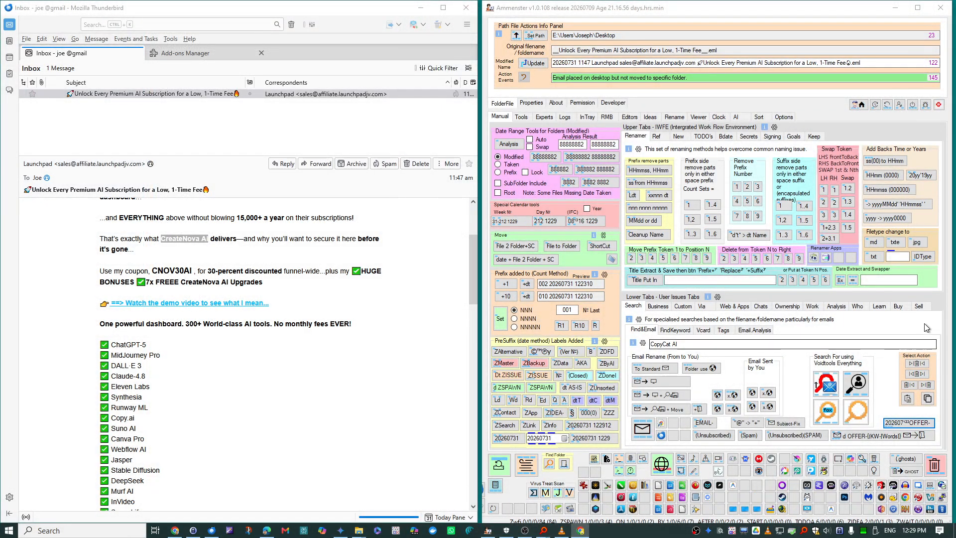
# Examine Ammenster's Buy options for packages, analysis and added labels, along with its Learn and Sell pages
pyautogui.click(896, 307)
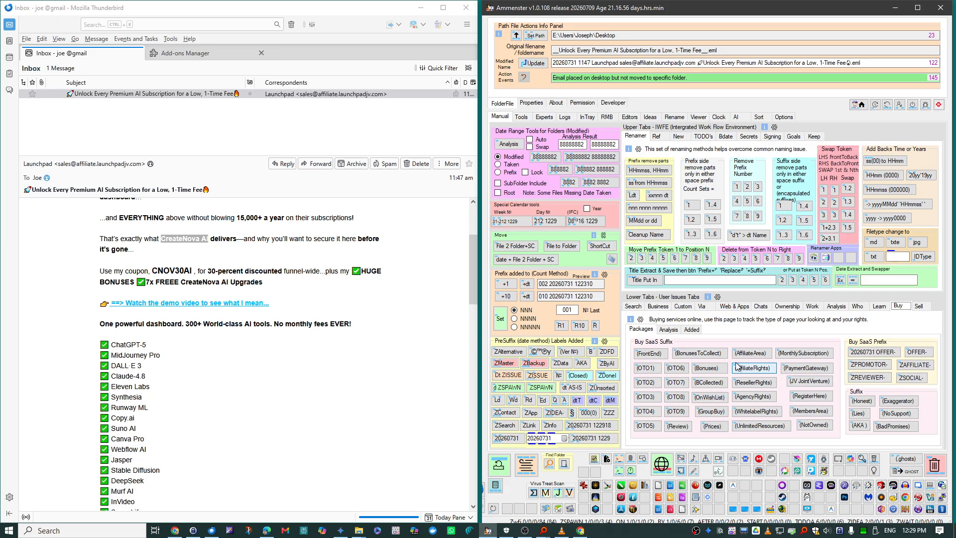
pyautogui.click(670, 329)
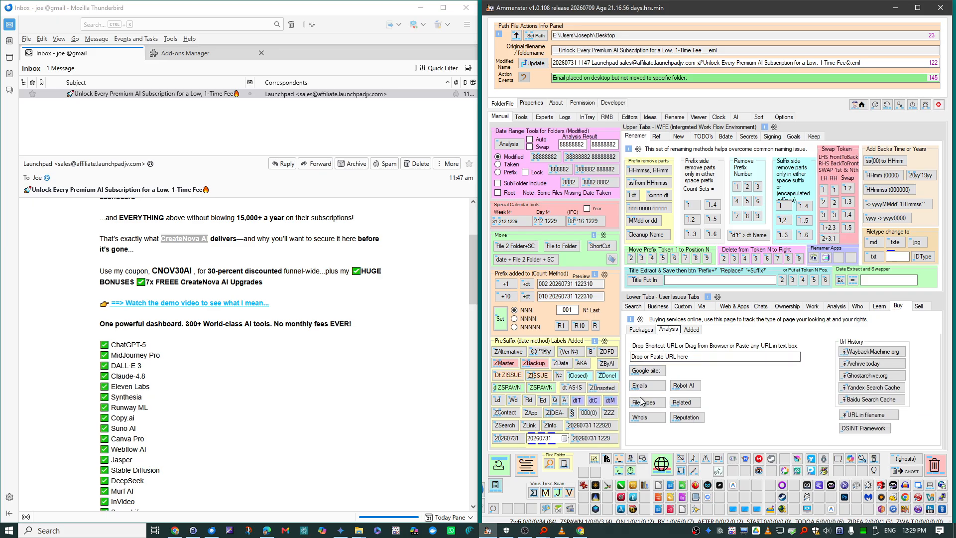
pyautogui.click(640, 330)
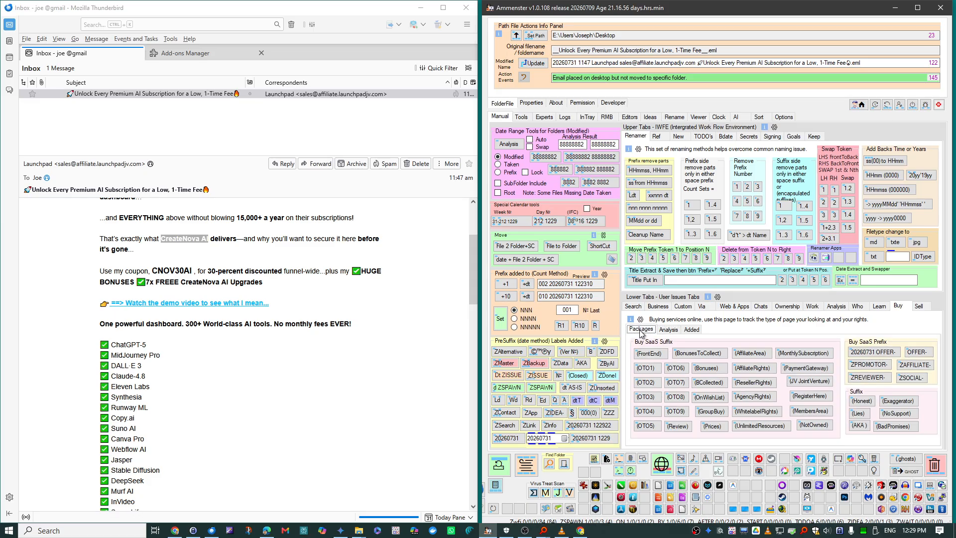
pyautogui.click(690, 329)
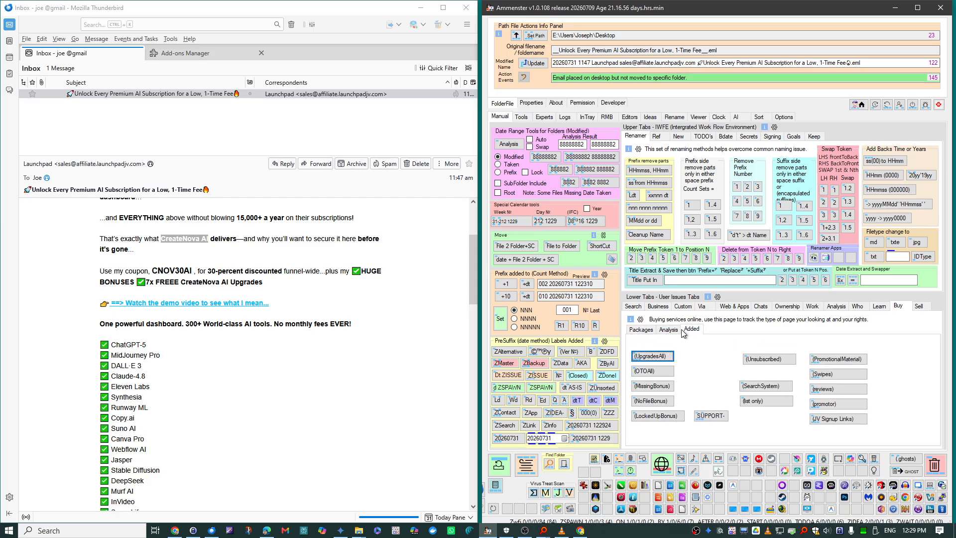
pyautogui.click(642, 330)
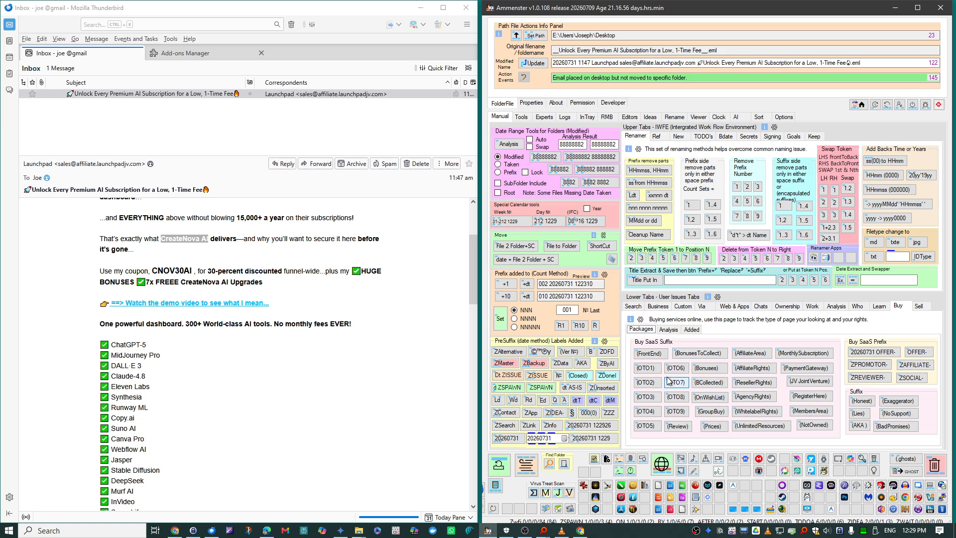
pyautogui.click(840, 306)
pyautogui.click(880, 306)
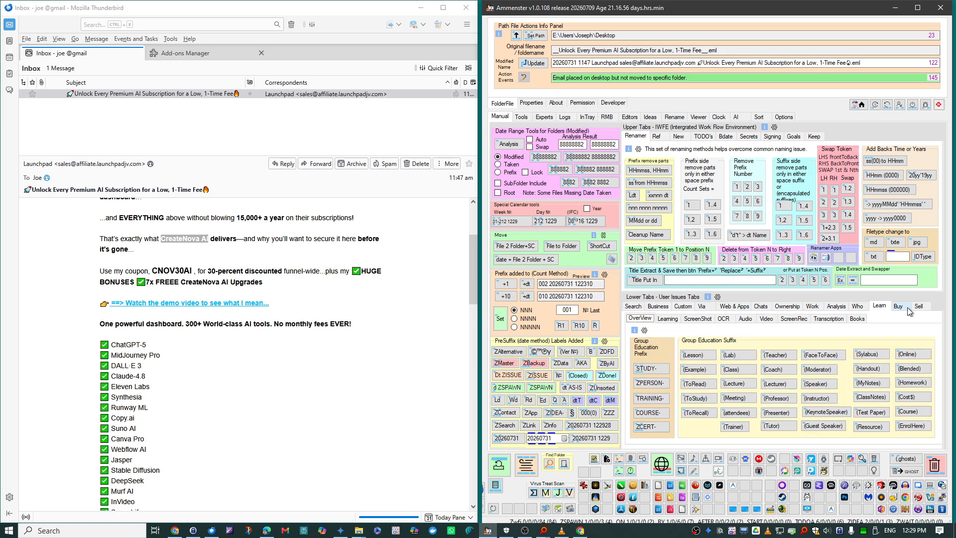
pyautogui.click(918, 306)
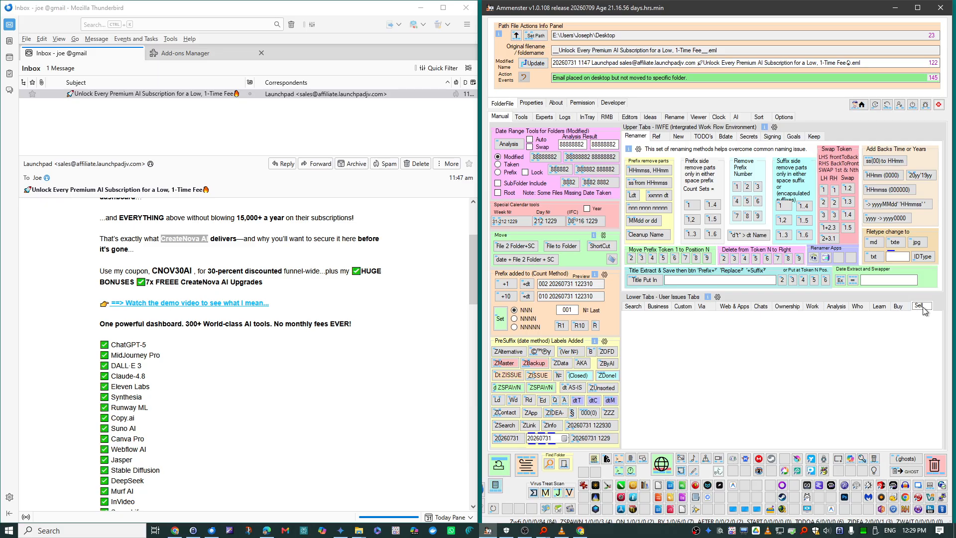
pyautogui.click(897, 306)
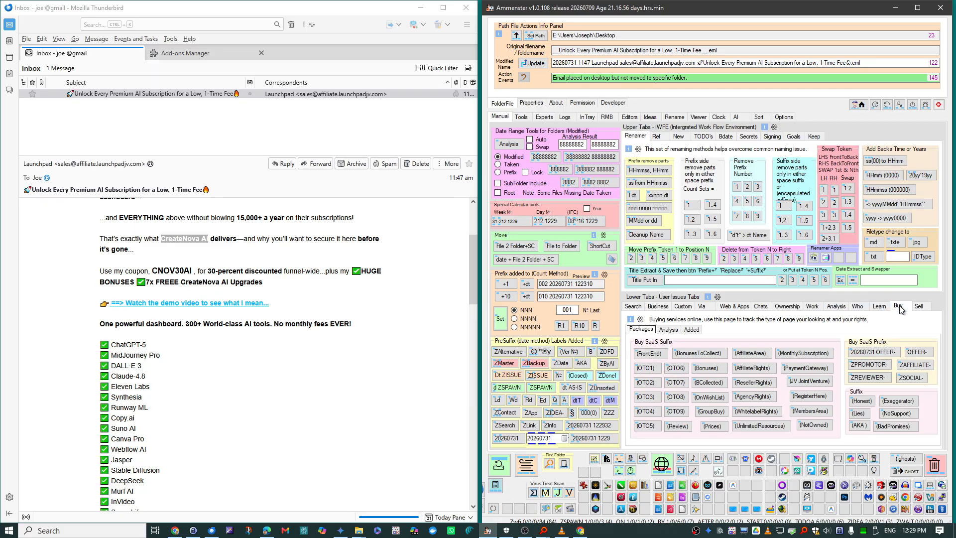
pyautogui.click(879, 306)
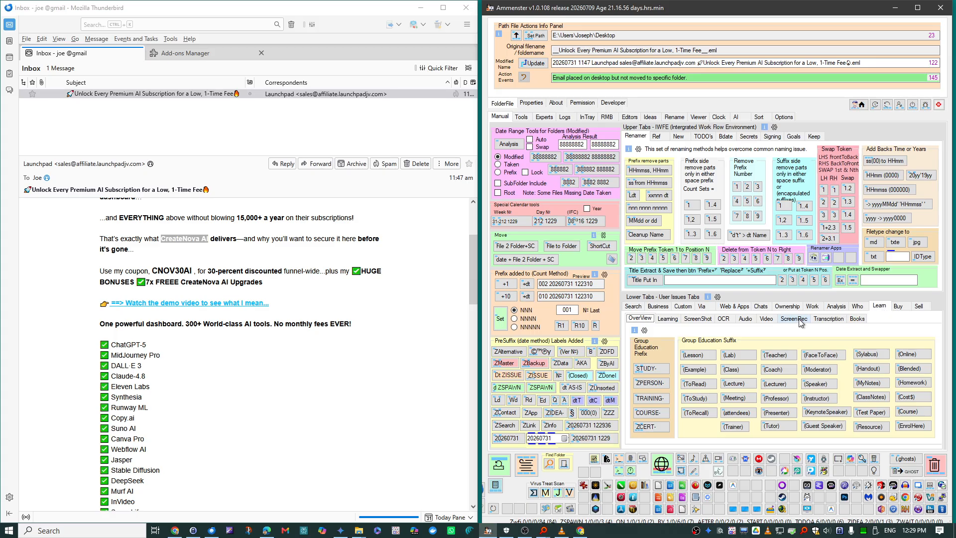
pyautogui.click(897, 308)
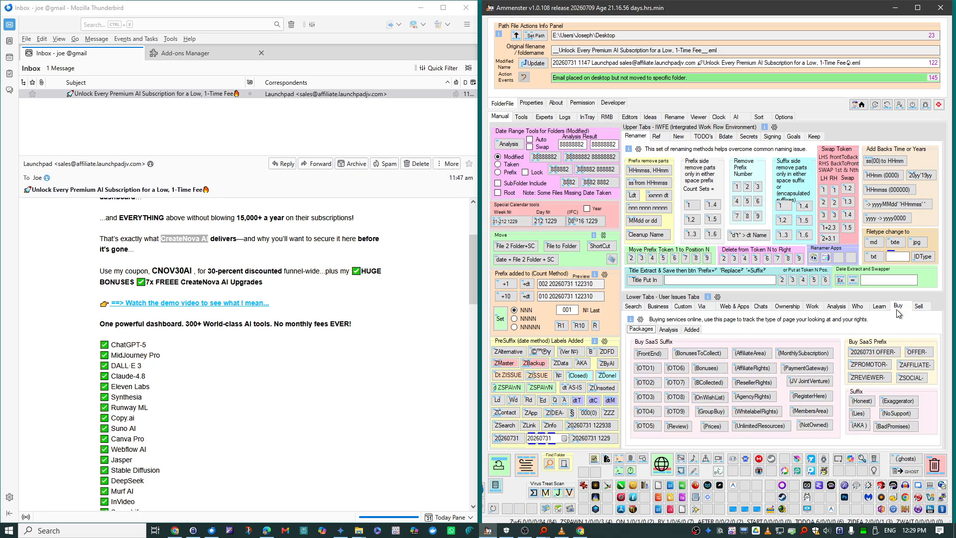
pyautogui.click(670, 330)
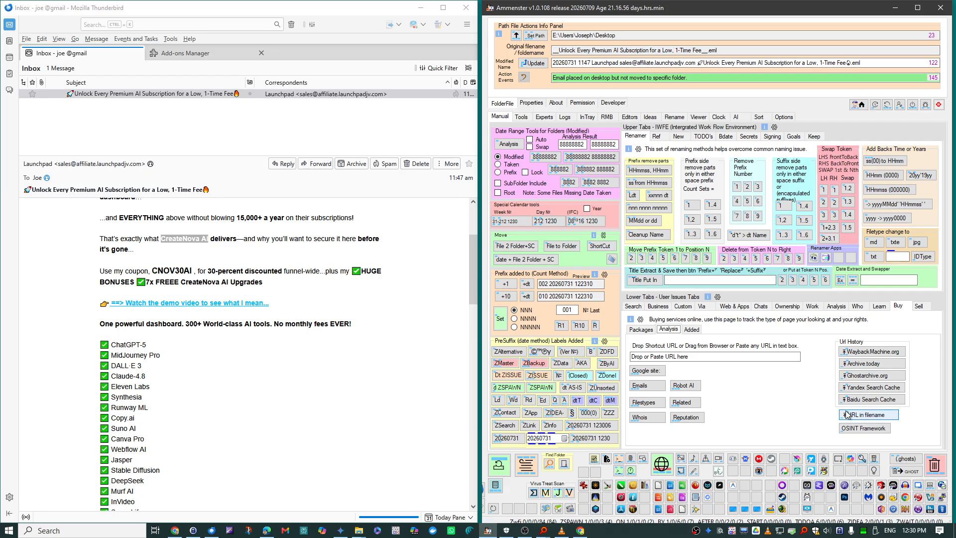
# Delete the remaining Launchpad message from the Thunderbird inbox and close the Add-ons Manager
pyautogui.click(171, 89)
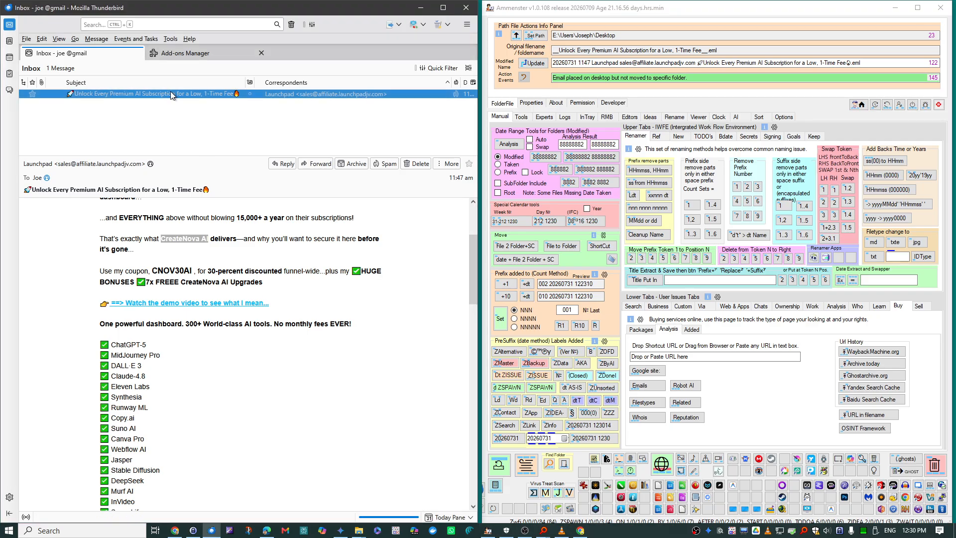
pyautogui.rightClick(170, 91)
pyautogui.click(254, 103)
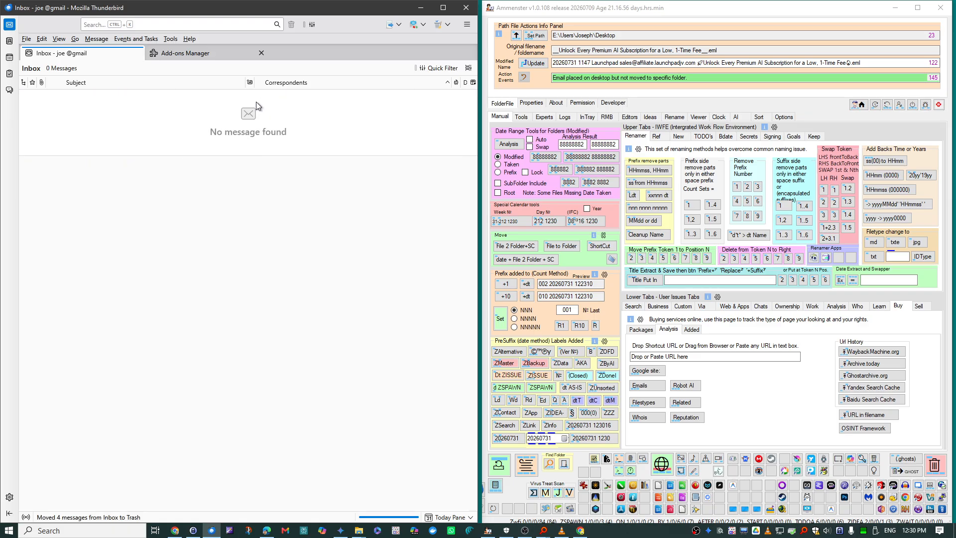
pyautogui.click(234, 52)
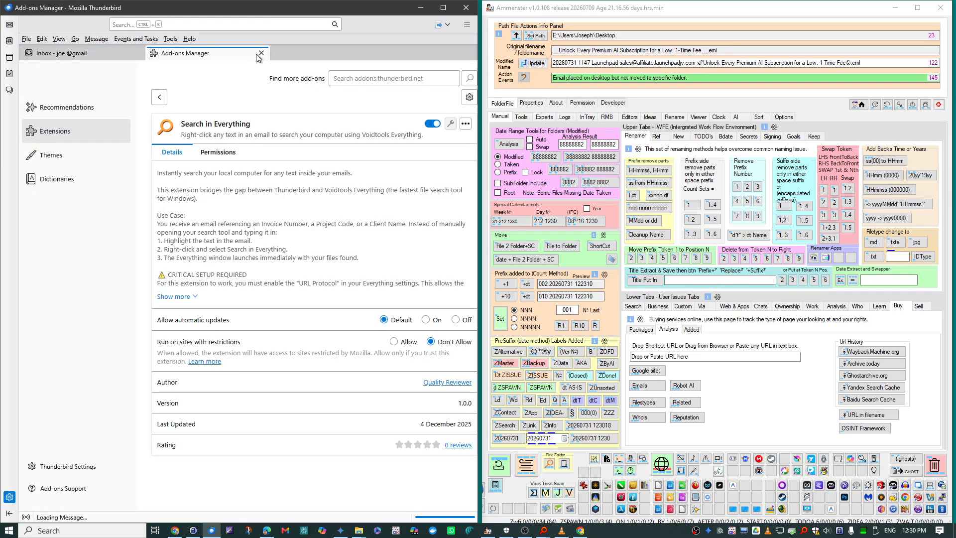
pyautogui.click(261, 53)
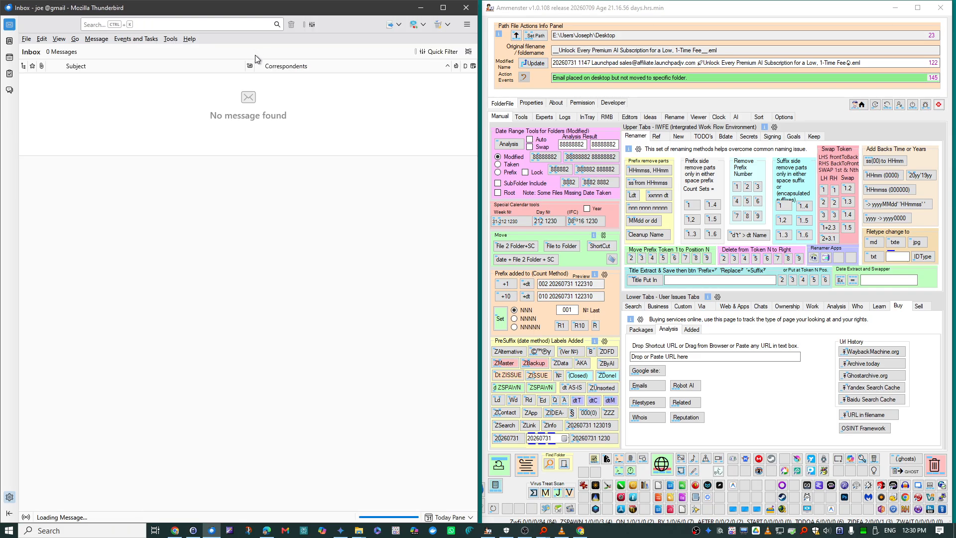
# Show the Folder Pane in Thunderbird's layout and open the Gmail account's Spam folder
pyautogui.click(59, 39)
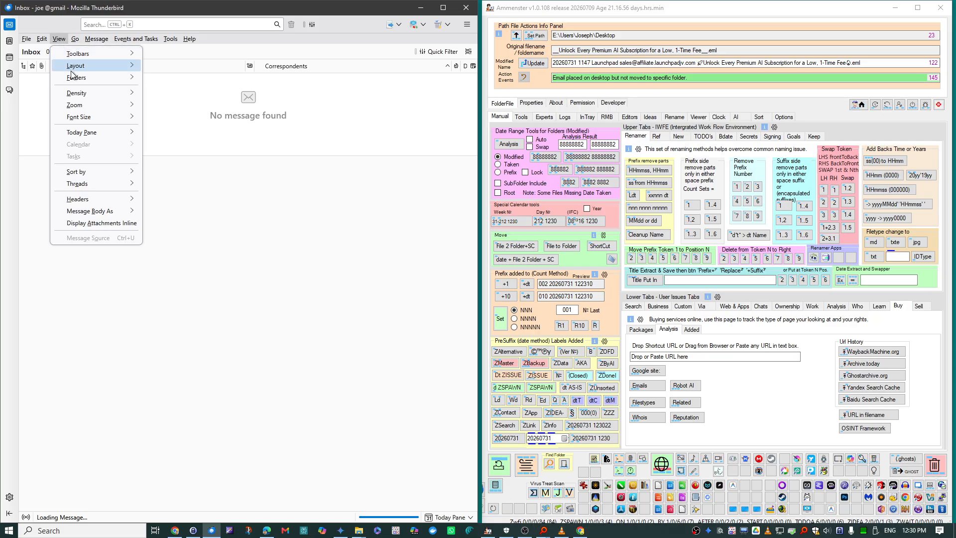
pyautogui.moveTo(83, 69)
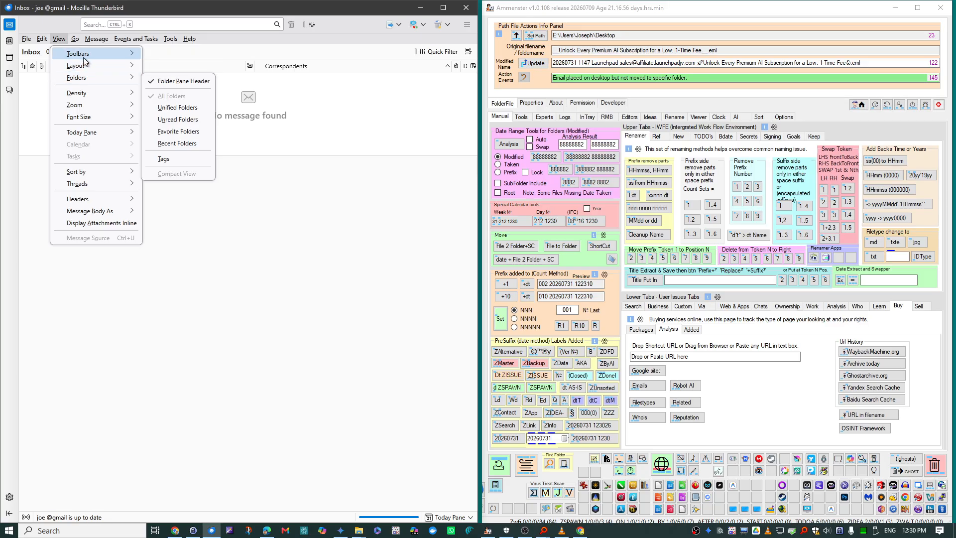
pyautogui.moveTo(83, 52)
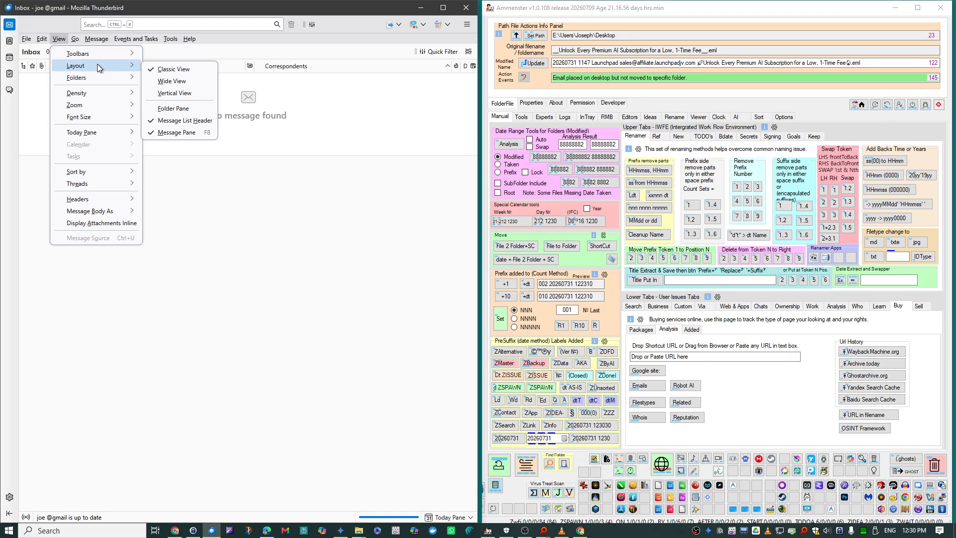
pyautogui.click(168, 108)
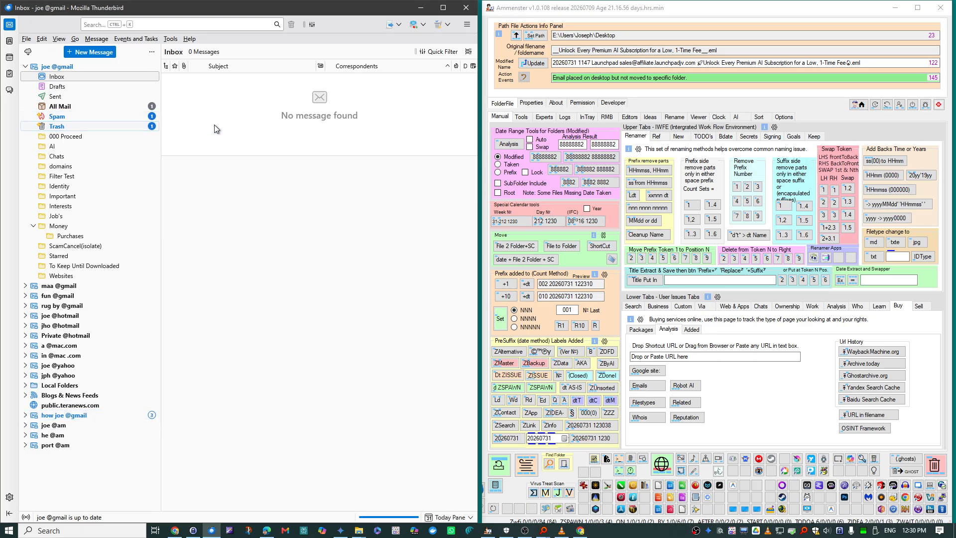
pyautogui.click(70, 119)
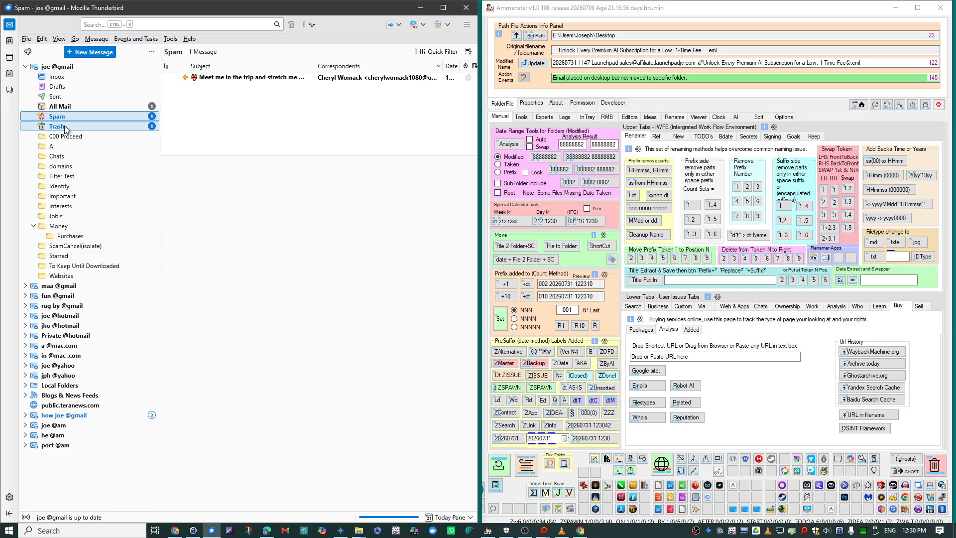
# Review the messages in the first Gmail account's Trash folder and inspect the folder list of the Gmail account showing unread mail
pyautogui.click(64, 126)
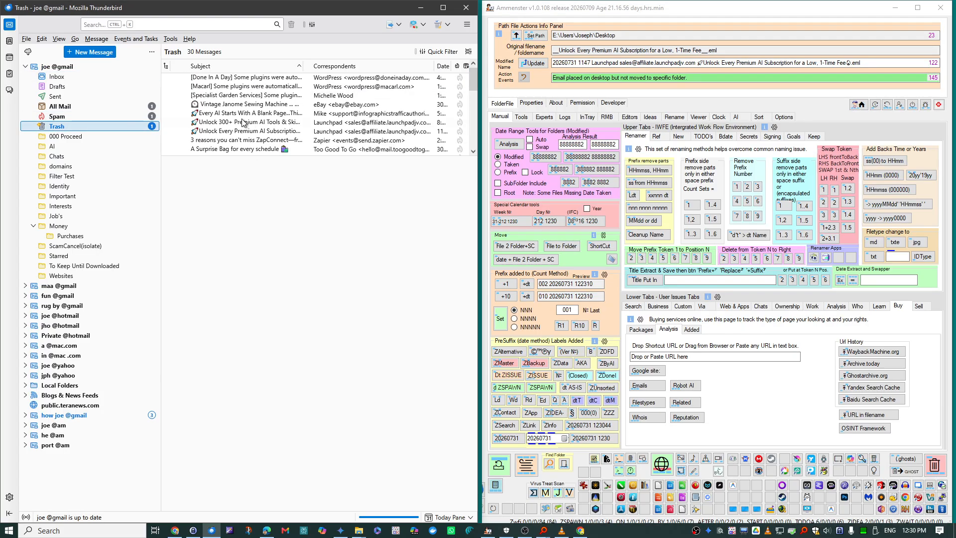
pyautogui.scroll(-4, 252, 124)
pyautogui.click(64, 415)
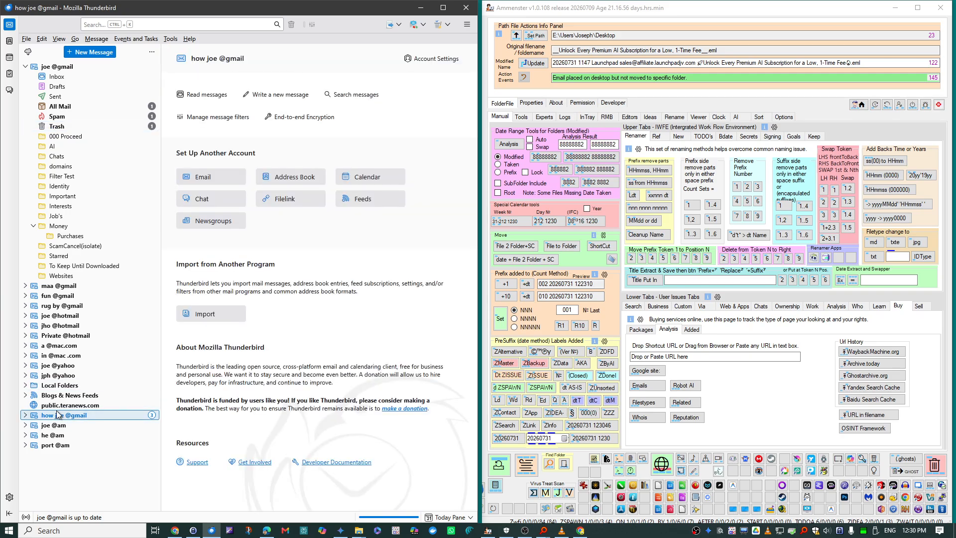
pyautogui.click(26, 416)
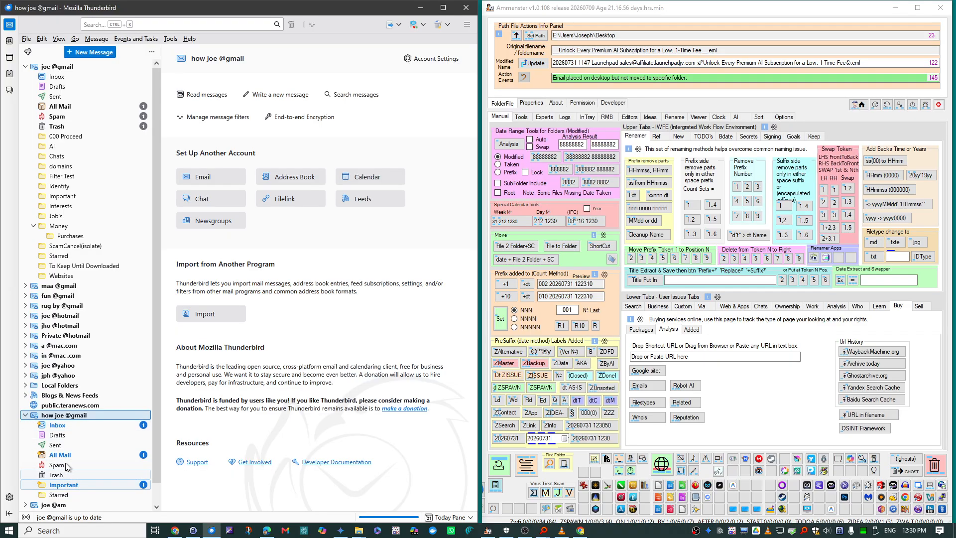
pyautogui.click(25, 416)
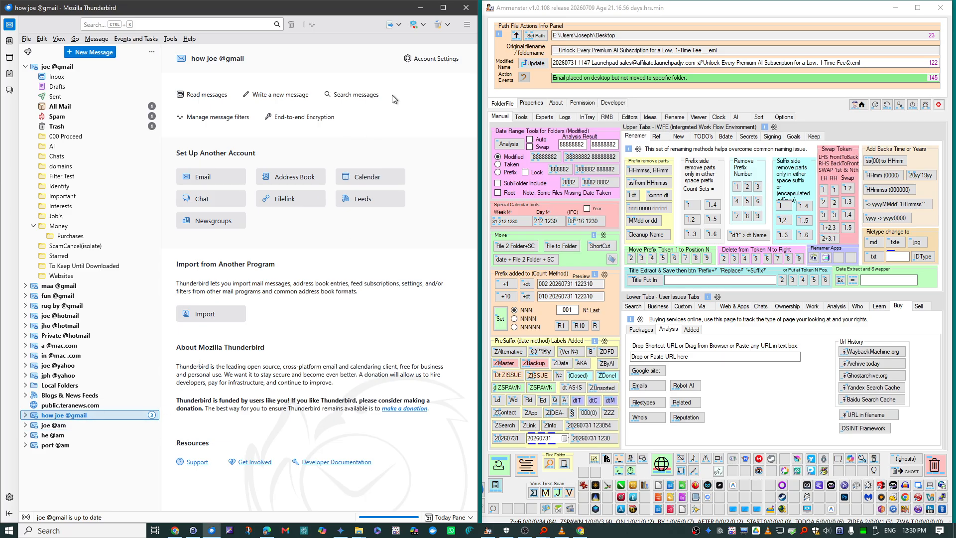
# Scan the selected accounts with Safe Trash Cleaner and permanently delete the Trash and Spam messages
pyautogui.click(449, 25)
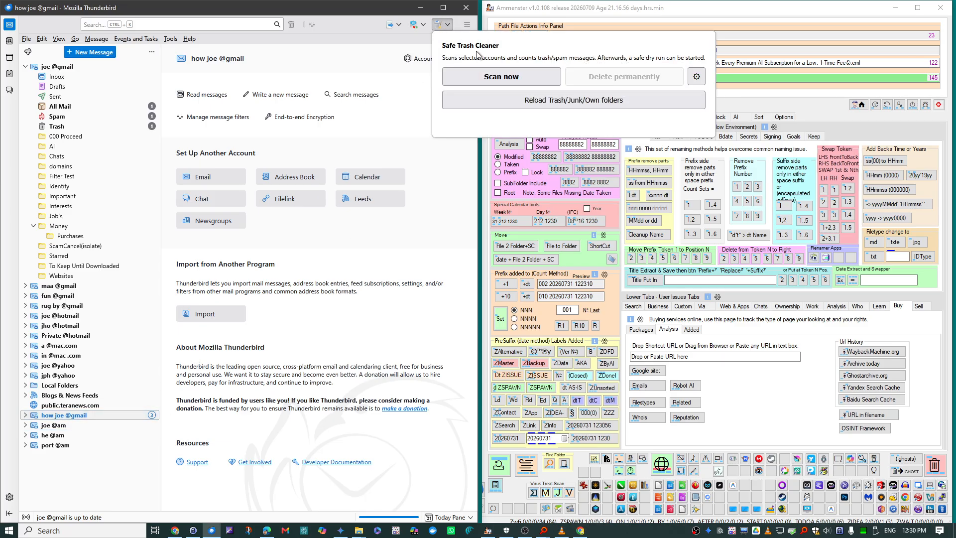
pyautogui.click(502, 77)
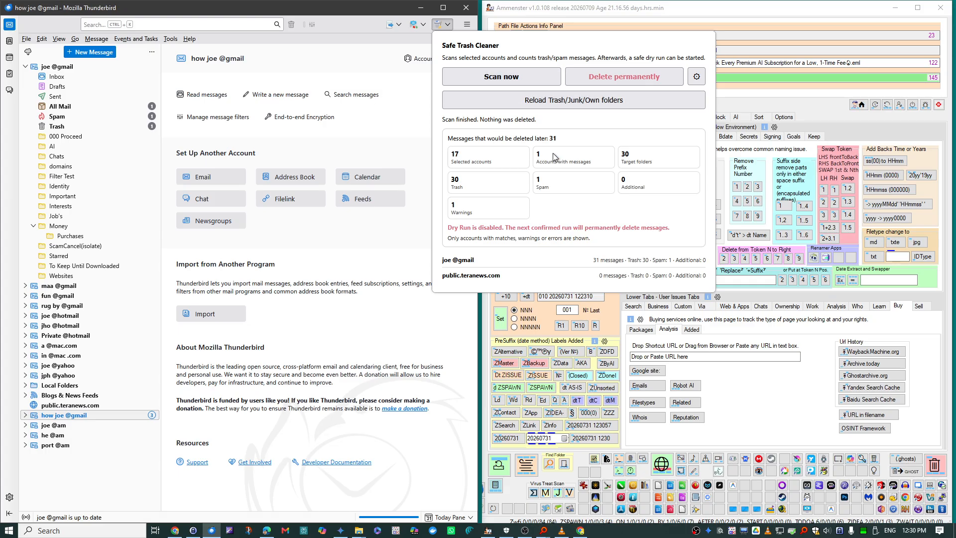
pyautogui.click(621, 78)
pyautogui.click(610, 182)
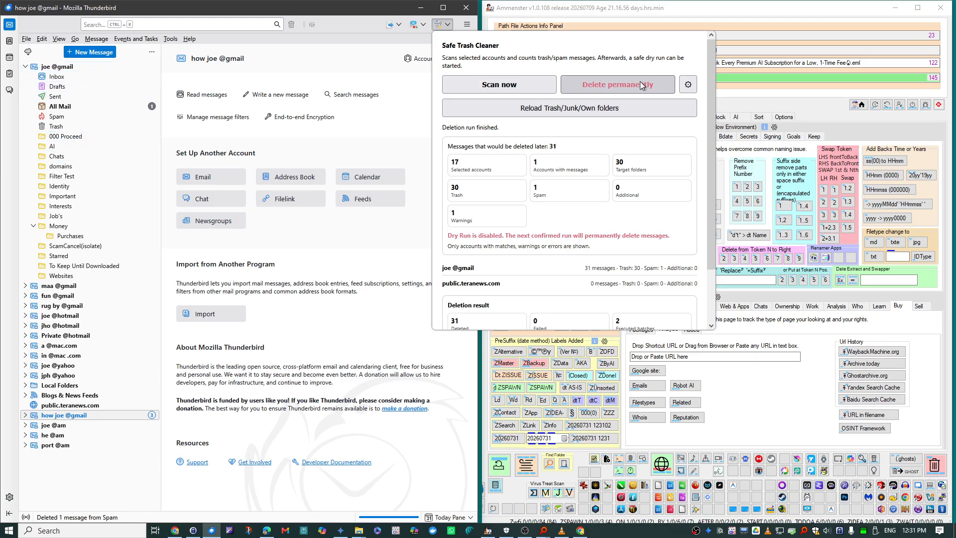
pyautogui.click(348, 47)
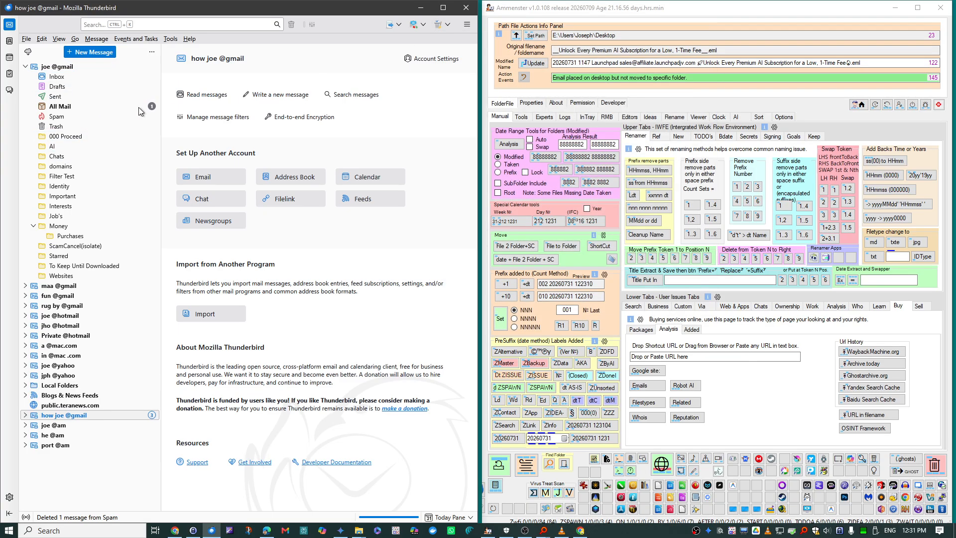
# Delete every message in the first Gmail account's All Mail folder and collapse that account's folder list
pyautogui.click(88, 109)
pyautogui.hotkey('ctrl', 'a')
pyautogui.press('Delete')
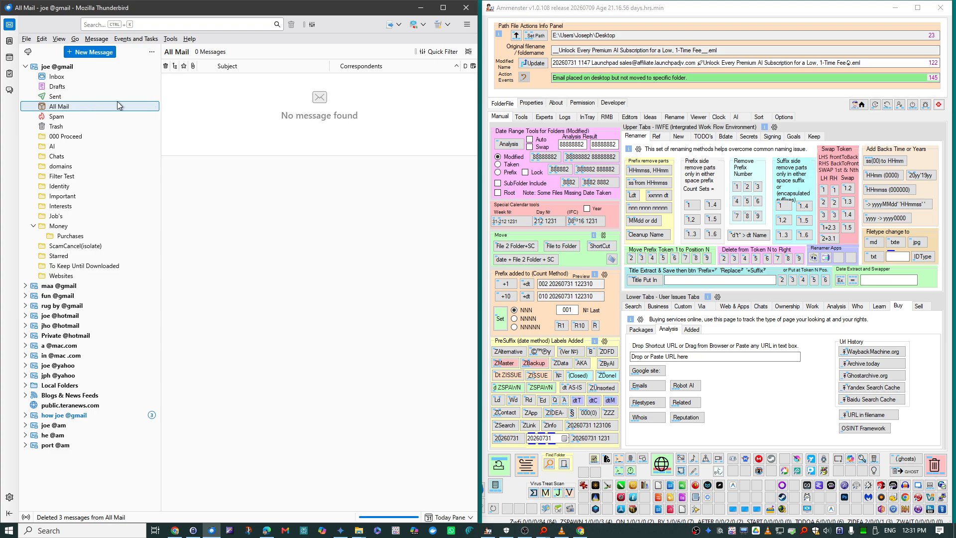
pyautogui.click(25, 67)
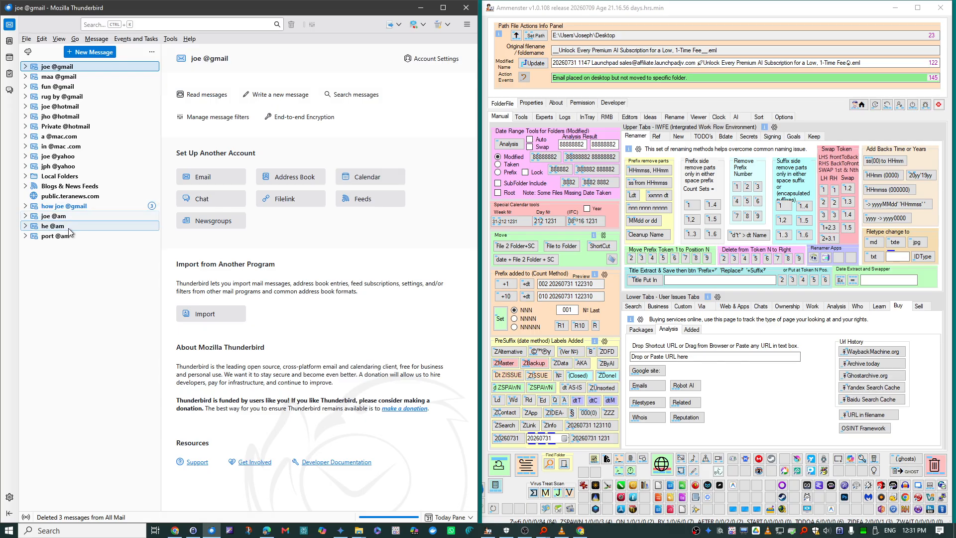